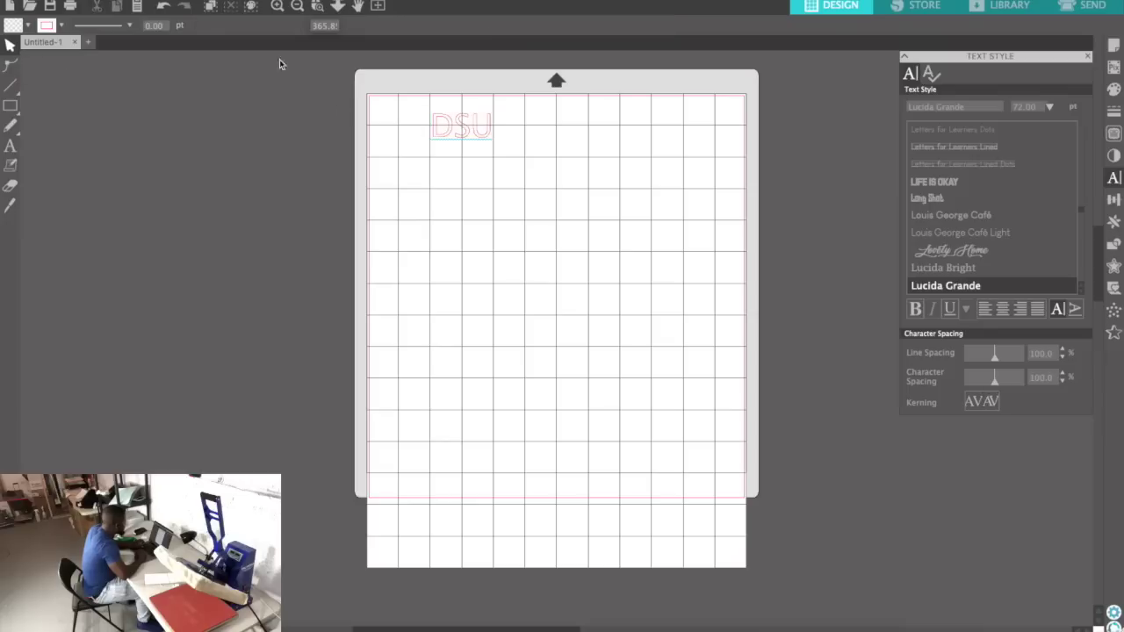
Change the font of the DSU text to Jersey M54.
click(463, 139)
click(280, 21)
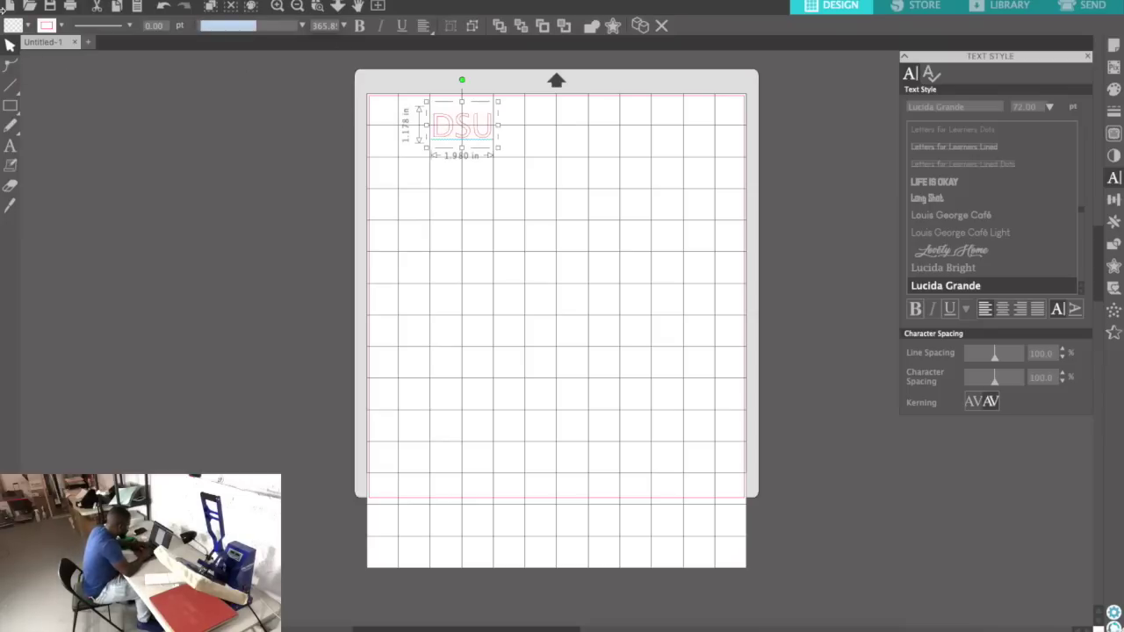
text(jersey M54)
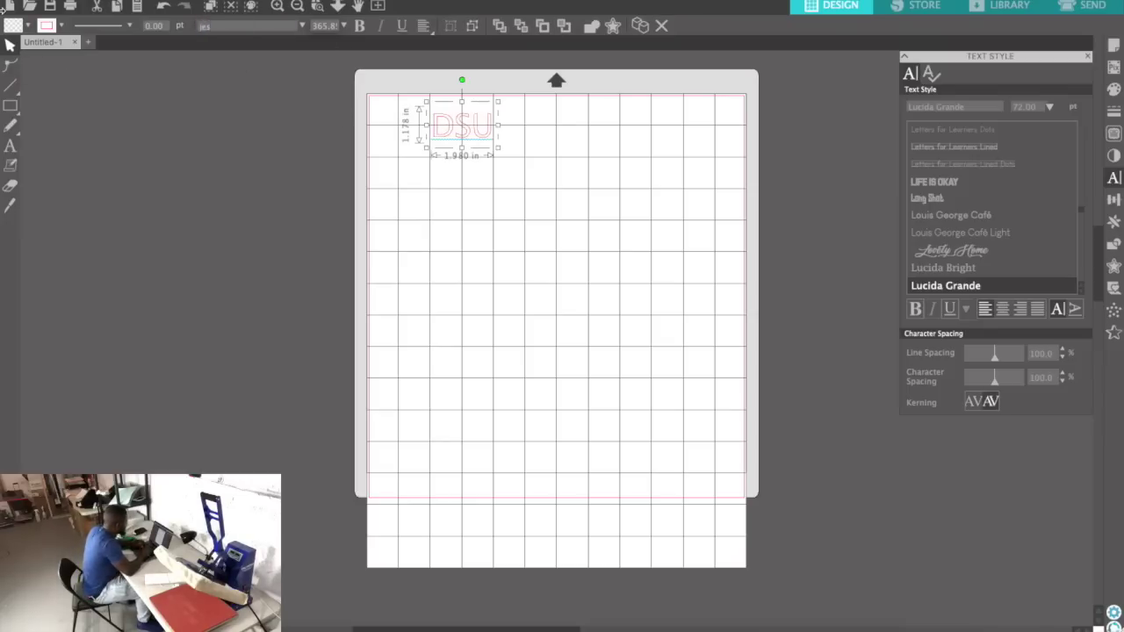
key(Return)
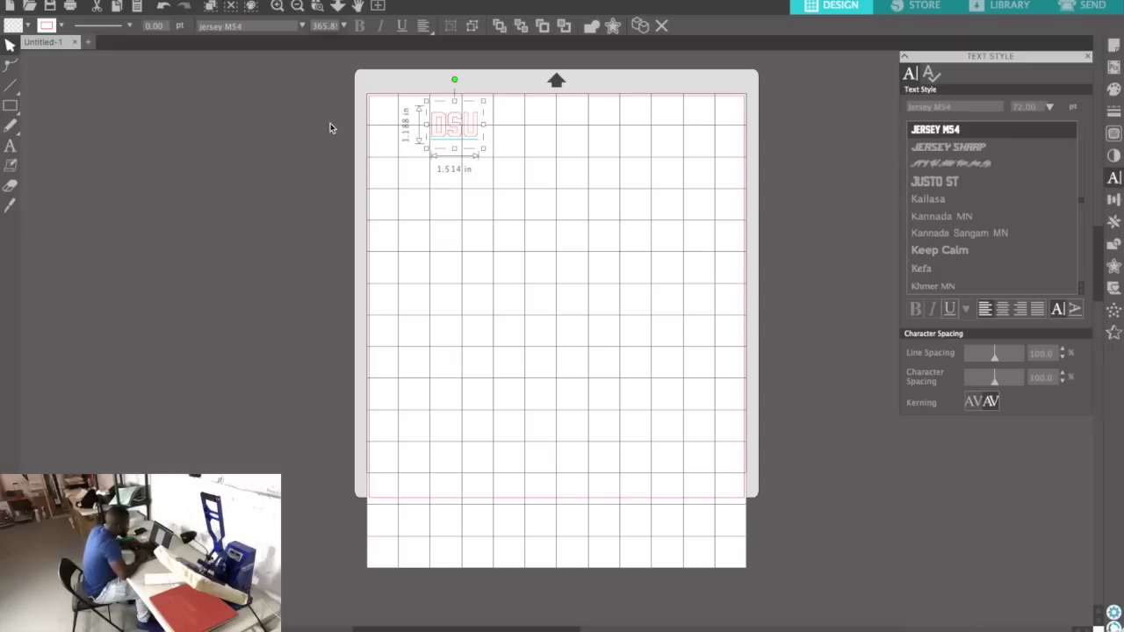
Enlarge the DSU text to about 8.77 in wide and centre it across the upper part of the mat.
drag(484, 146, 730, 318)
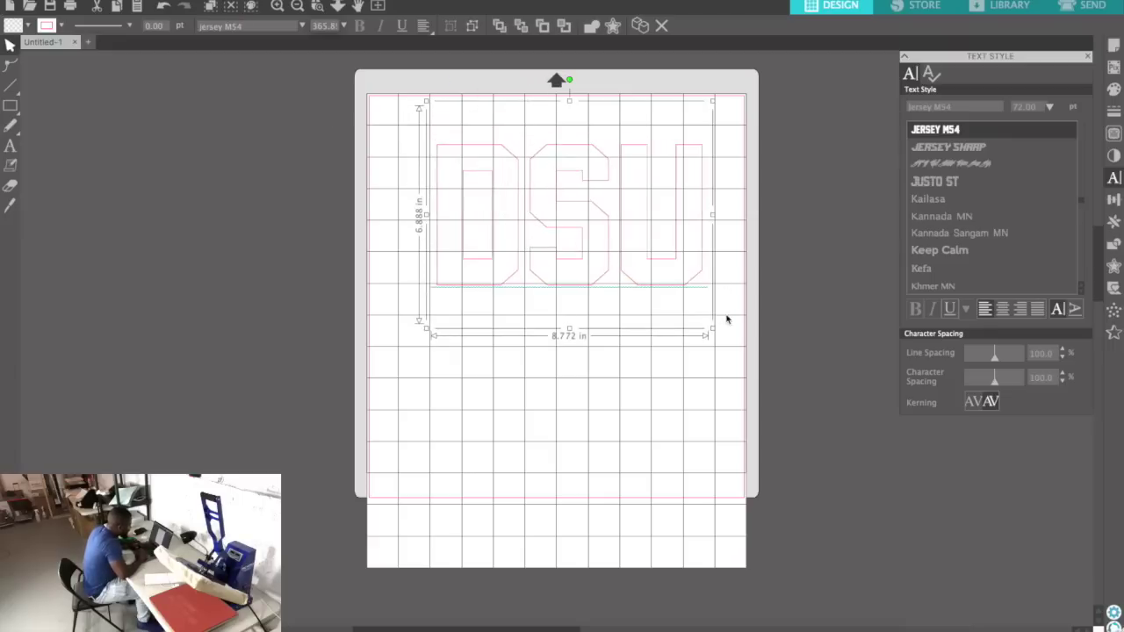
drag(624, 260, 611, 220)
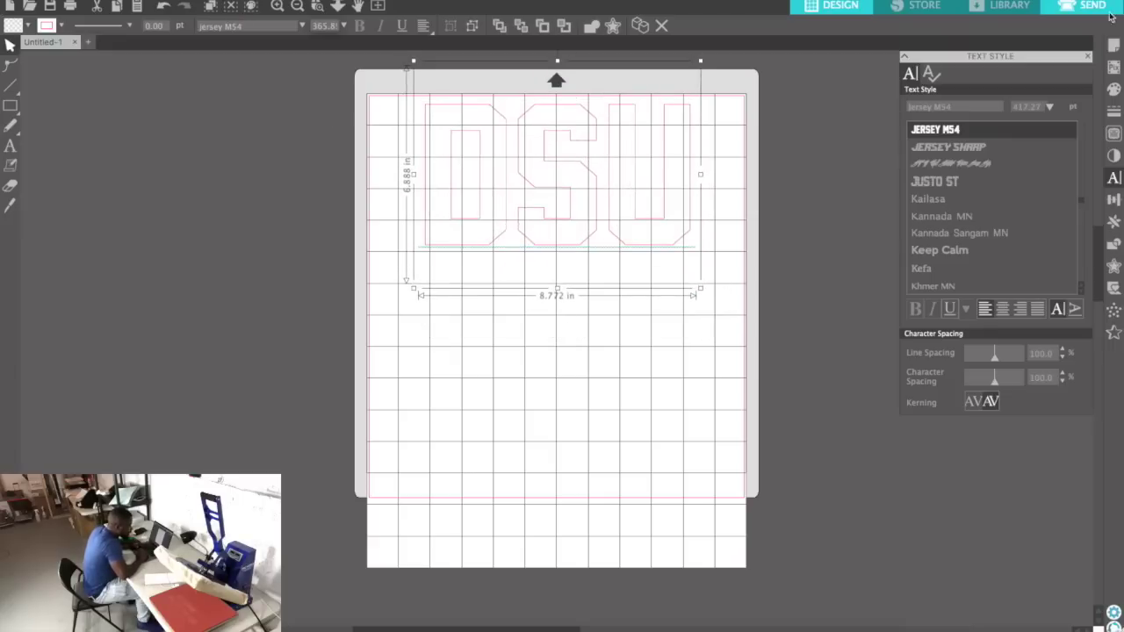
Fill the DSU lettering with light pink.
click(1113, 91)
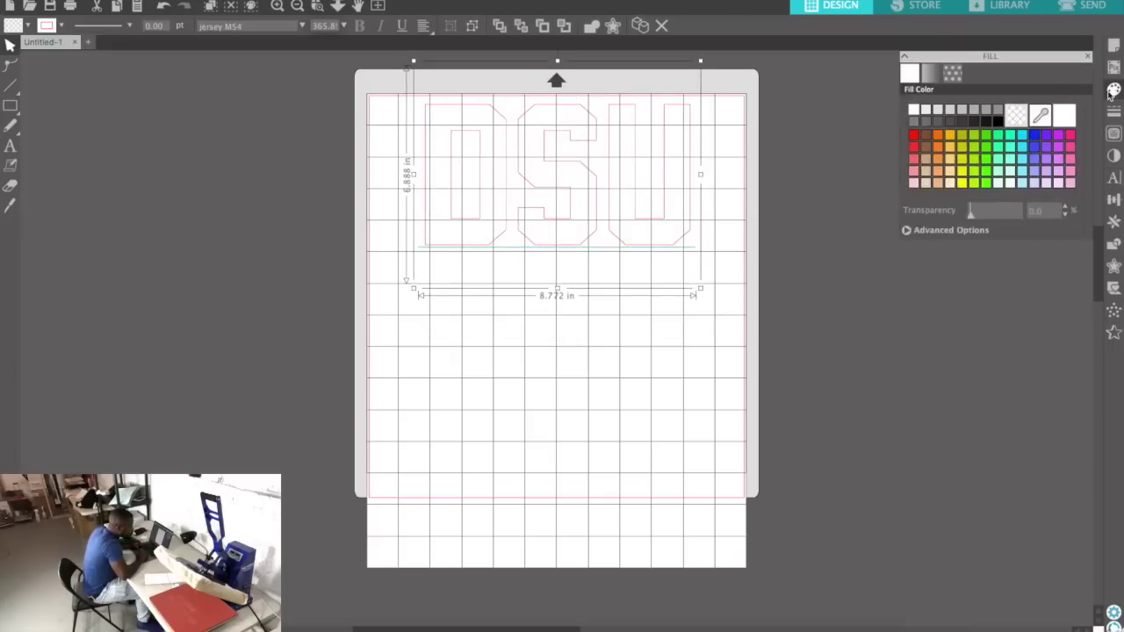
click(1070, 181)
click(719, 275)
Place a copy of the DSU text below the original and set the copy's font to CollegiateBlackFLF.
drag(615, 229, 615, 442)
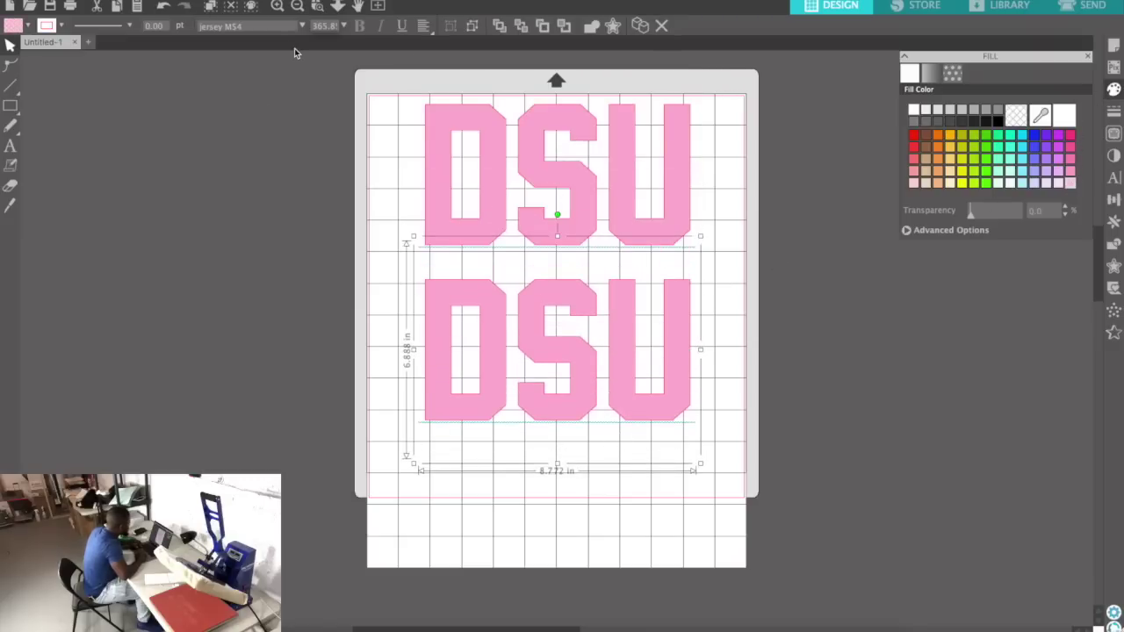
click(235, 25)
text(col)
key(BackSpace)
key(BackSpace)
key(BackSpace)
text(jer)
key(BackSpace)
key(BackSpace)
key(BackSpace)
key(BackSpace)
text(co)
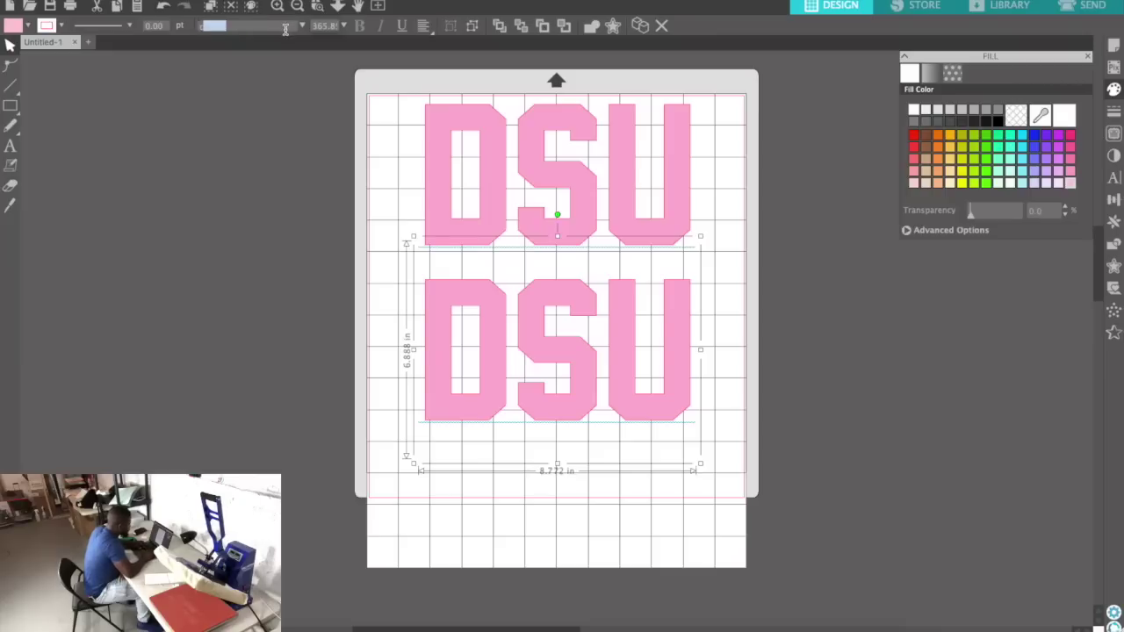
key(Return)
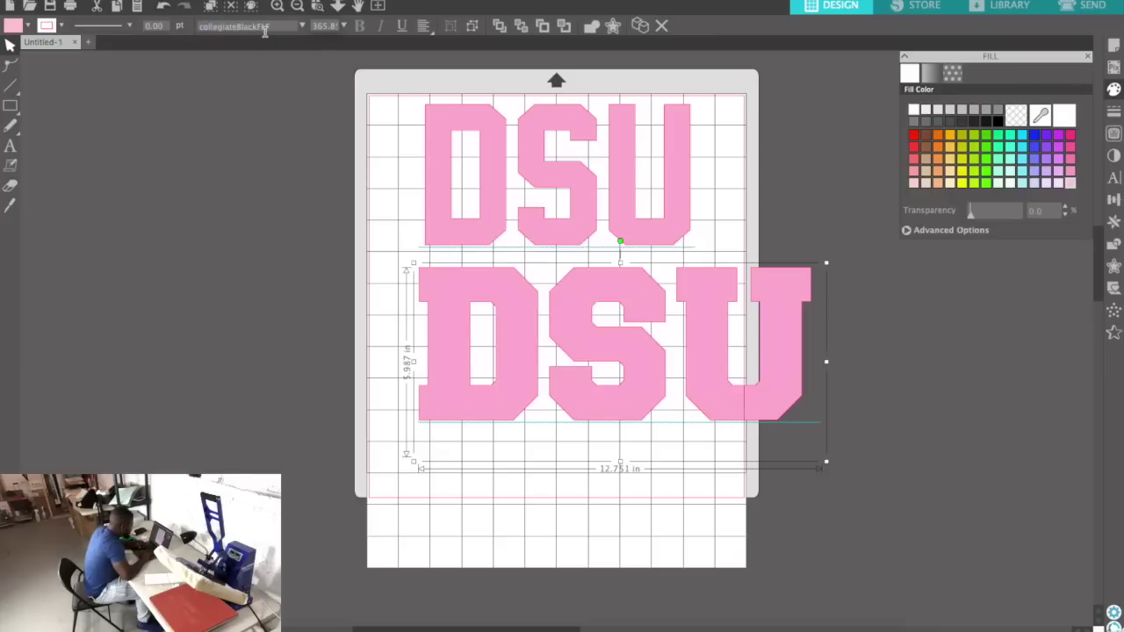
Scale the lower DSU text to about 10.76 in wide and position it within the mat, just beneath the first one.
click(815, 396)
drag(777, 397, 728, 396)
click(728, 396)
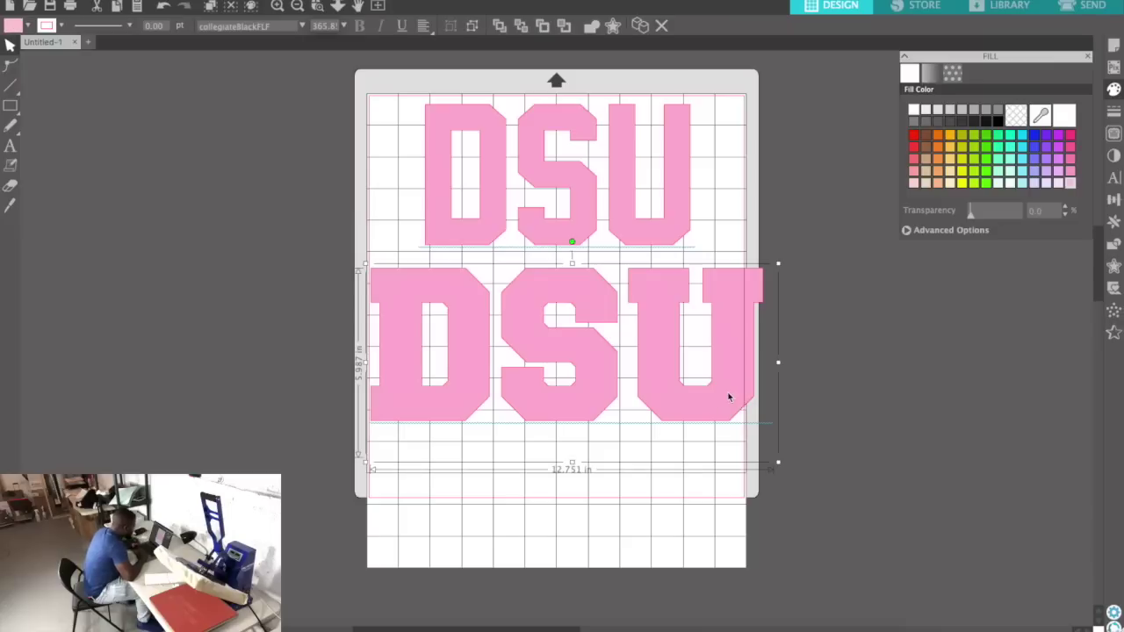
drag(778, 460, 713, 434)
drag(668, 406, 672, 381)
click(834, 336)
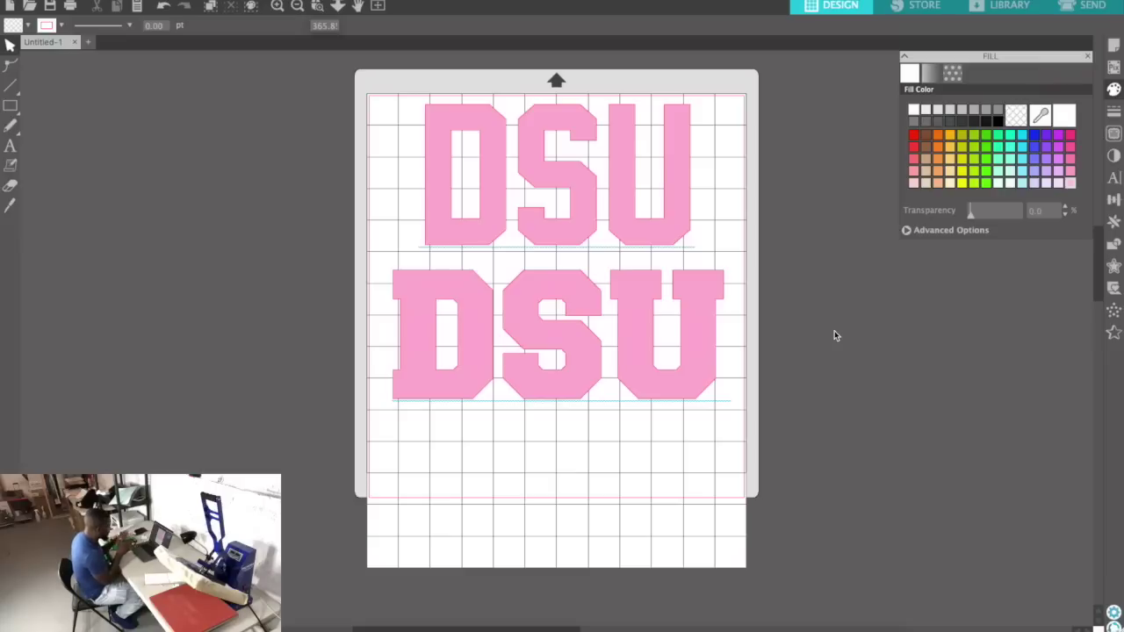
Place a copy of the CollegiateBlackFLF DSU text below it and set the copy's font to CollegiateInsideFLF.
click(514, 357)
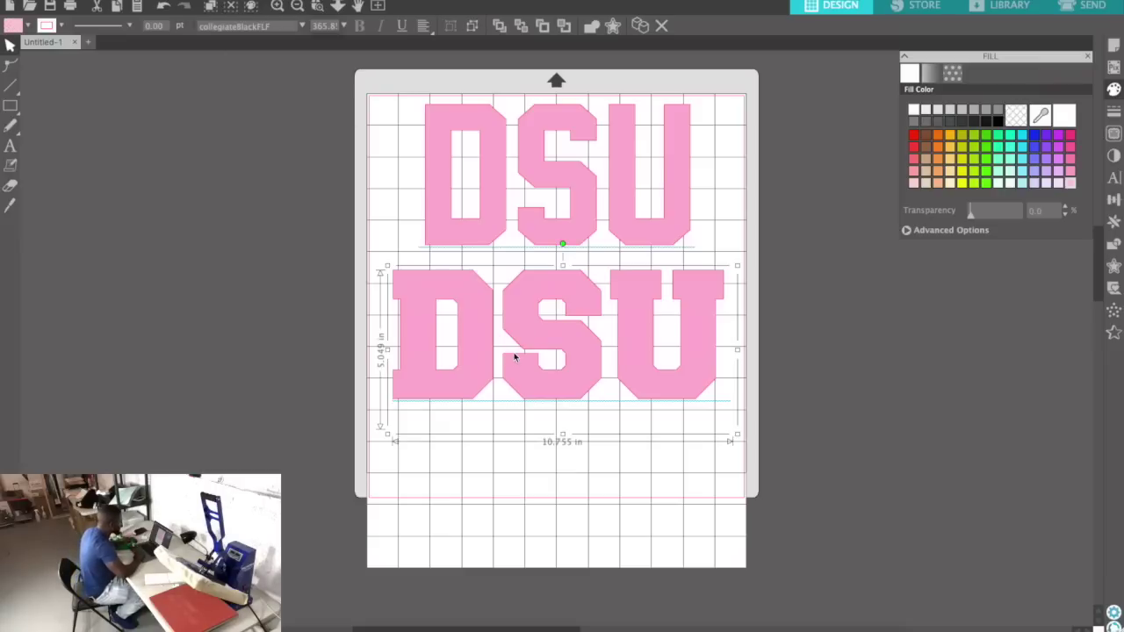
drag(515, 356, 517, 517)
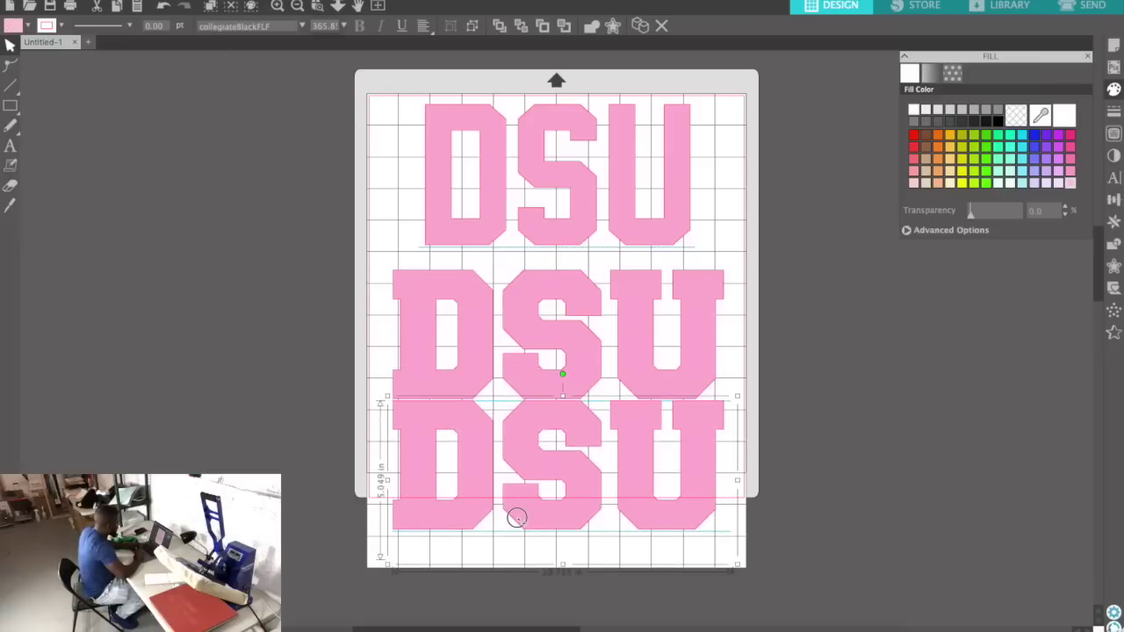
click(295, 25)
text(col)
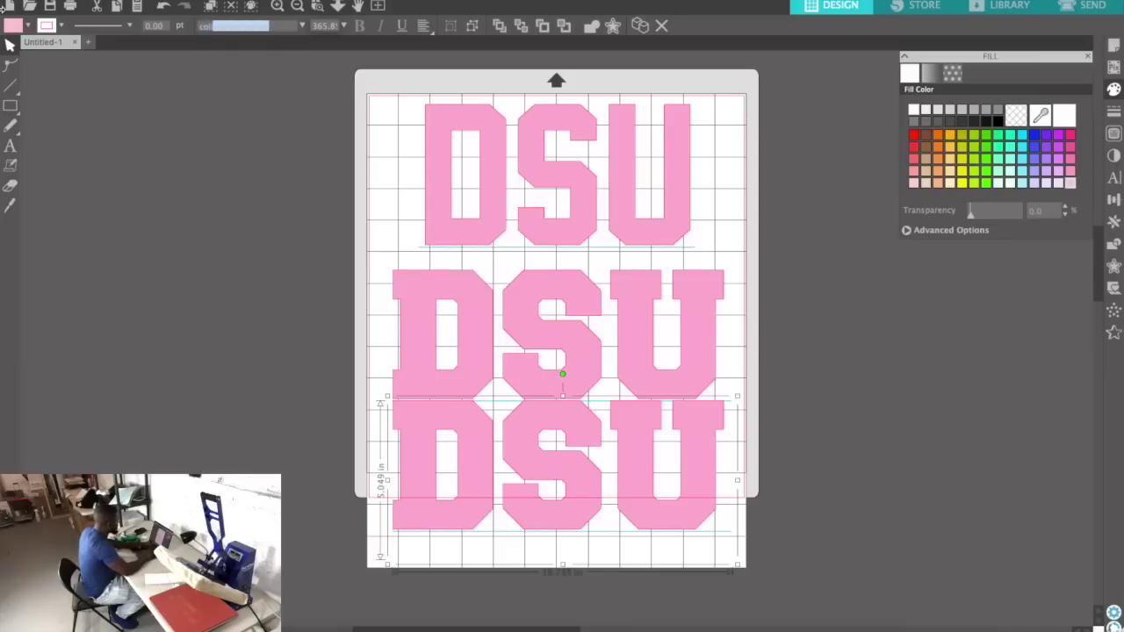
click(303, 28)
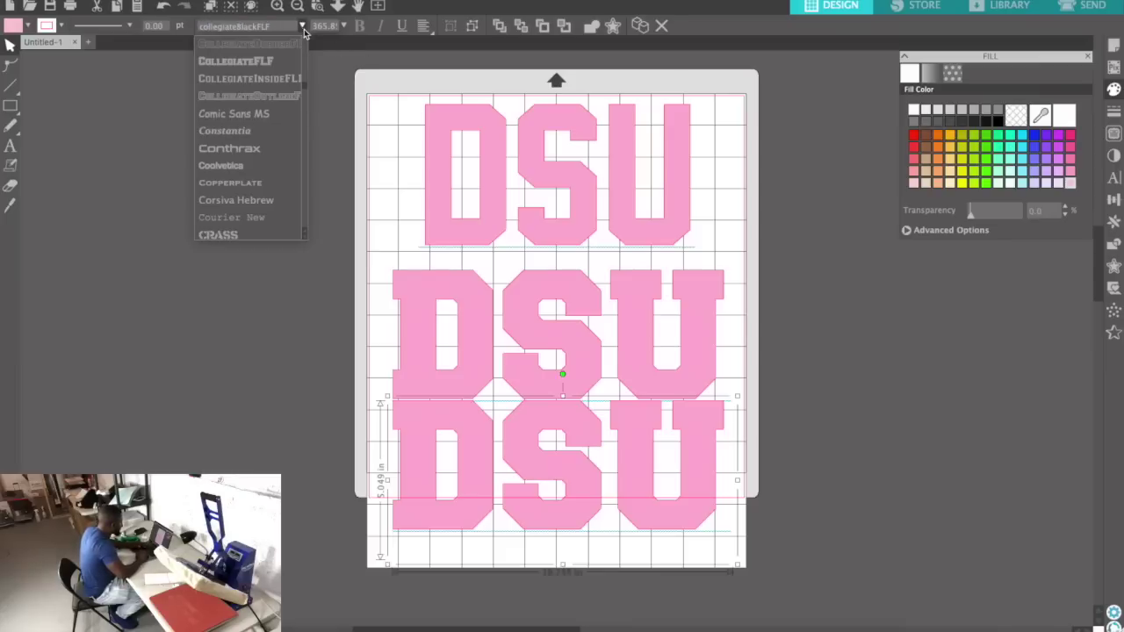
click(292, 81)
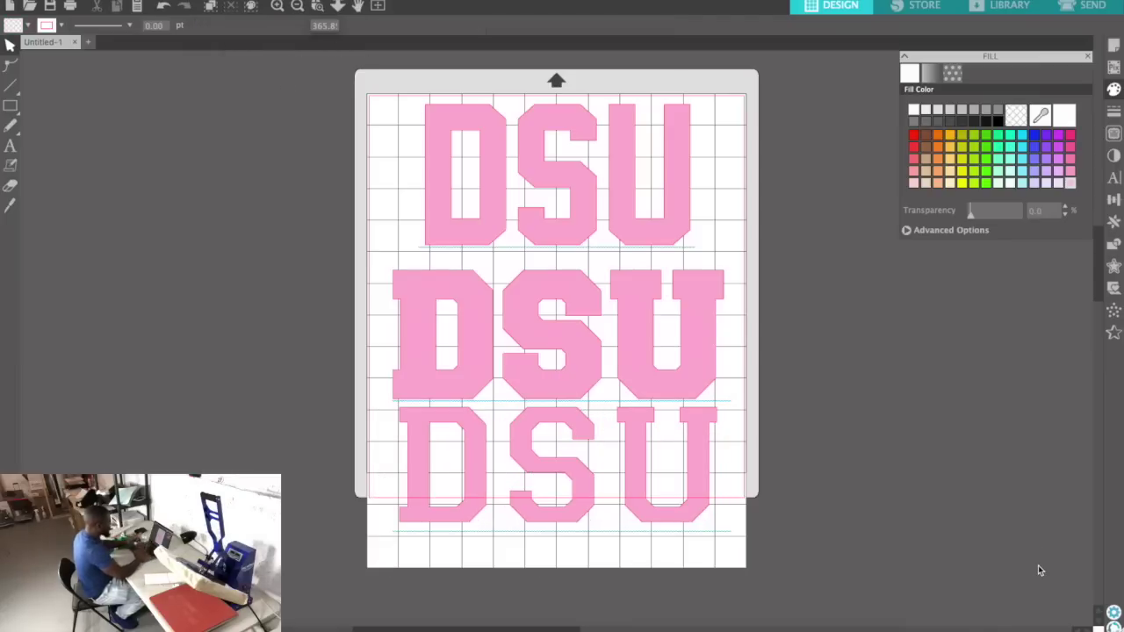
Try the CollegiateOutlineFLF font on the lowest DSU text.
click(649, 472)
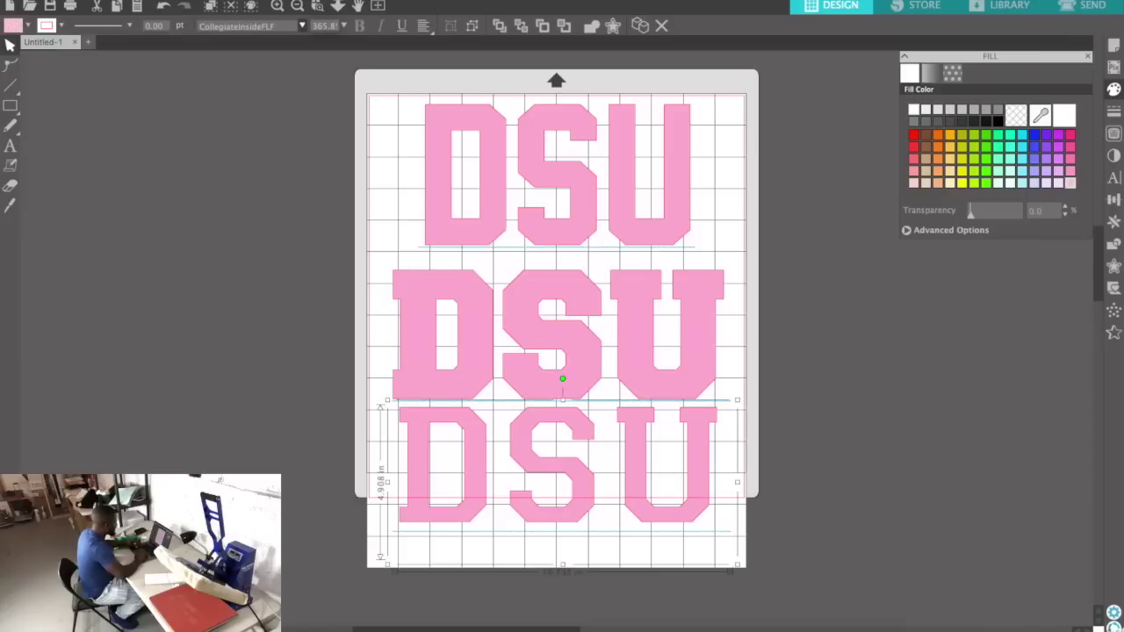
click(284, 31)
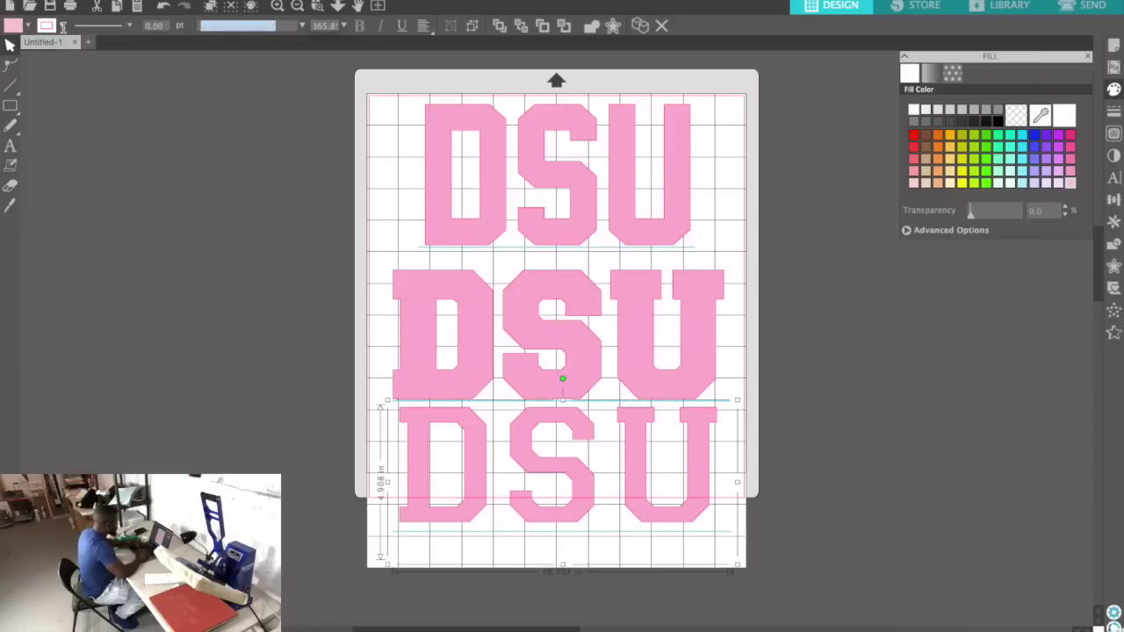
text(co)
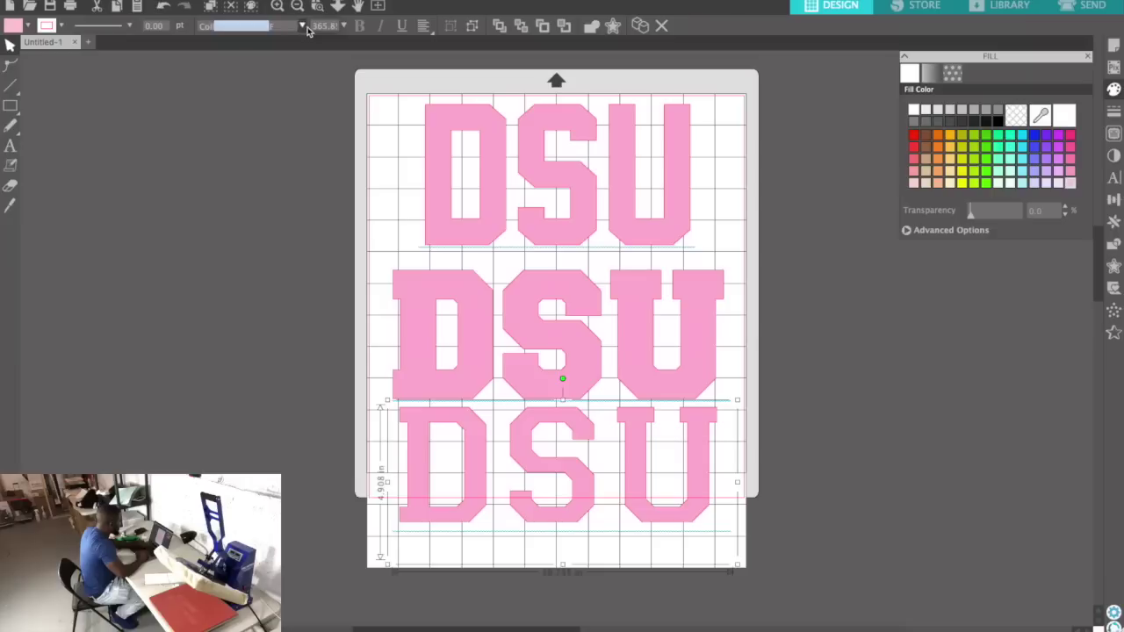
click(302, 27)
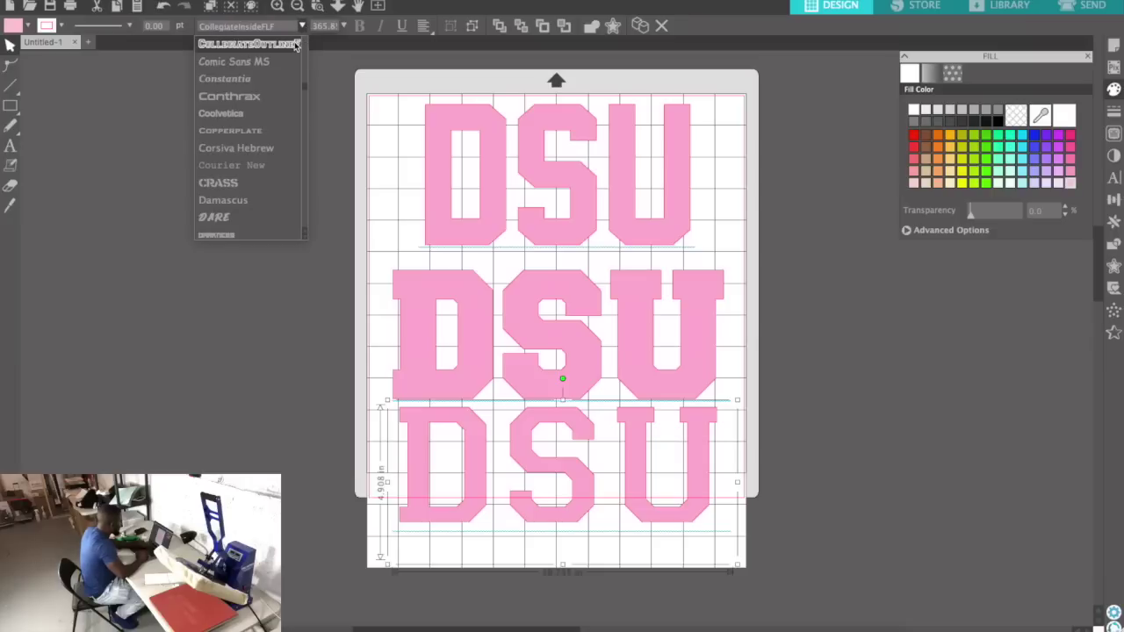
click(295, 45)
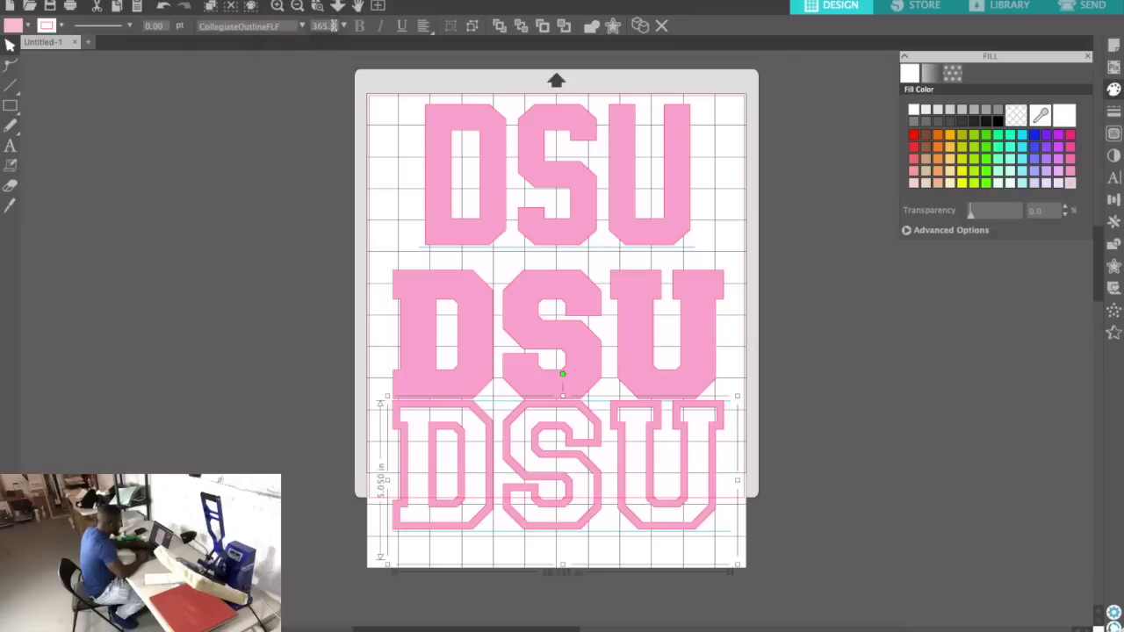
Set the font of the lowest DSU text to CollegiateFLF.
click(285, 27)
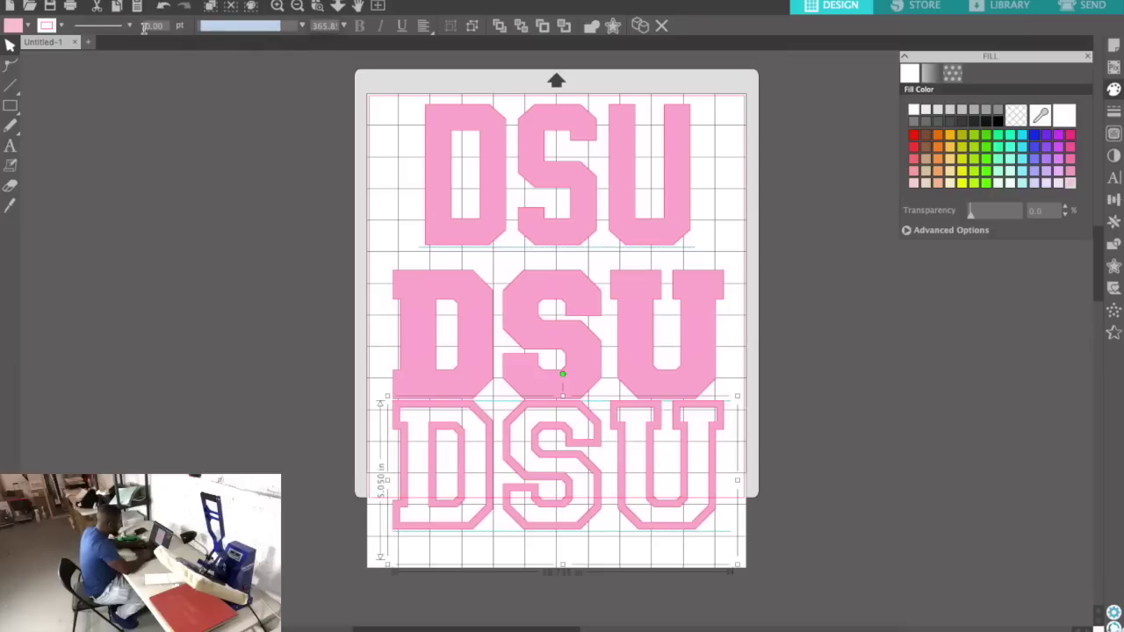
text(col)
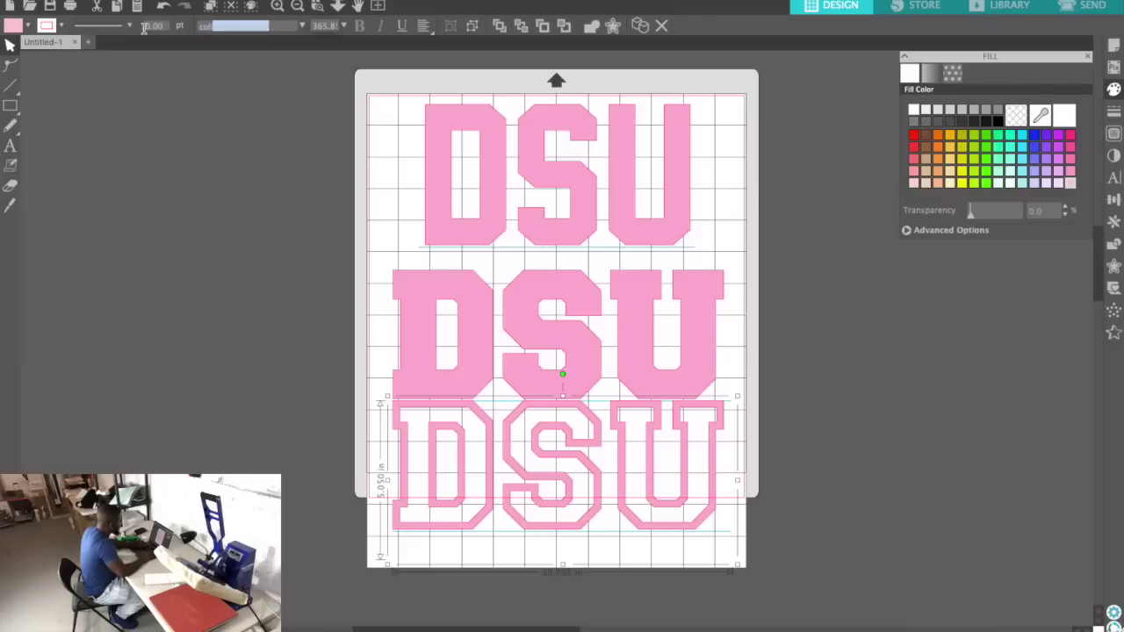
click(302, 25)
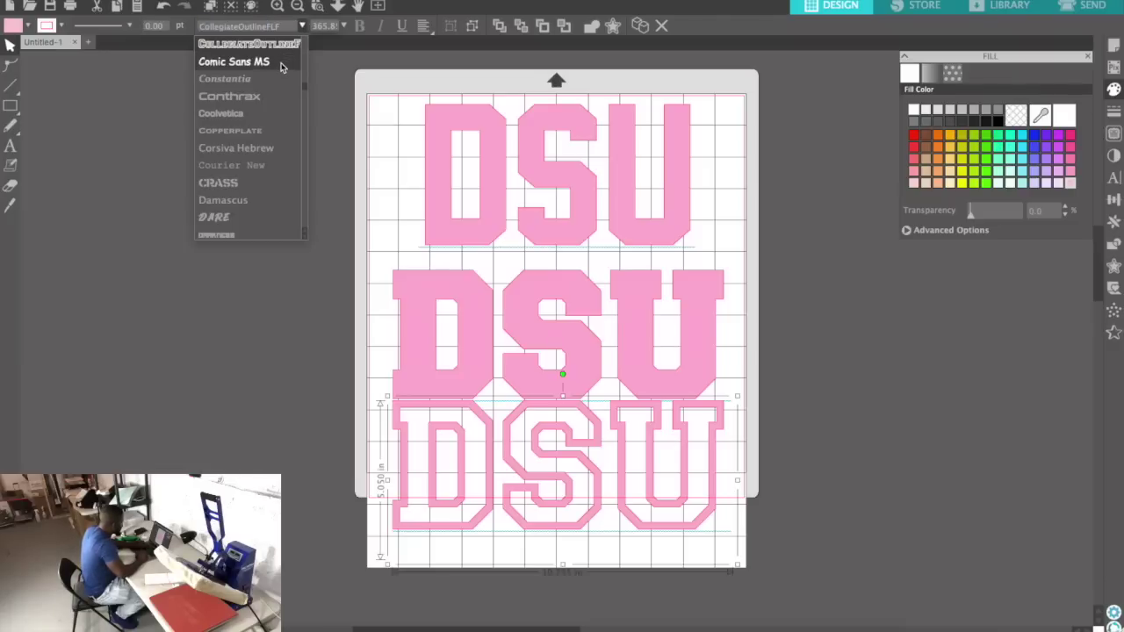
scroll(305, 231, up, 1)
scroll(304, 228, up, 3)
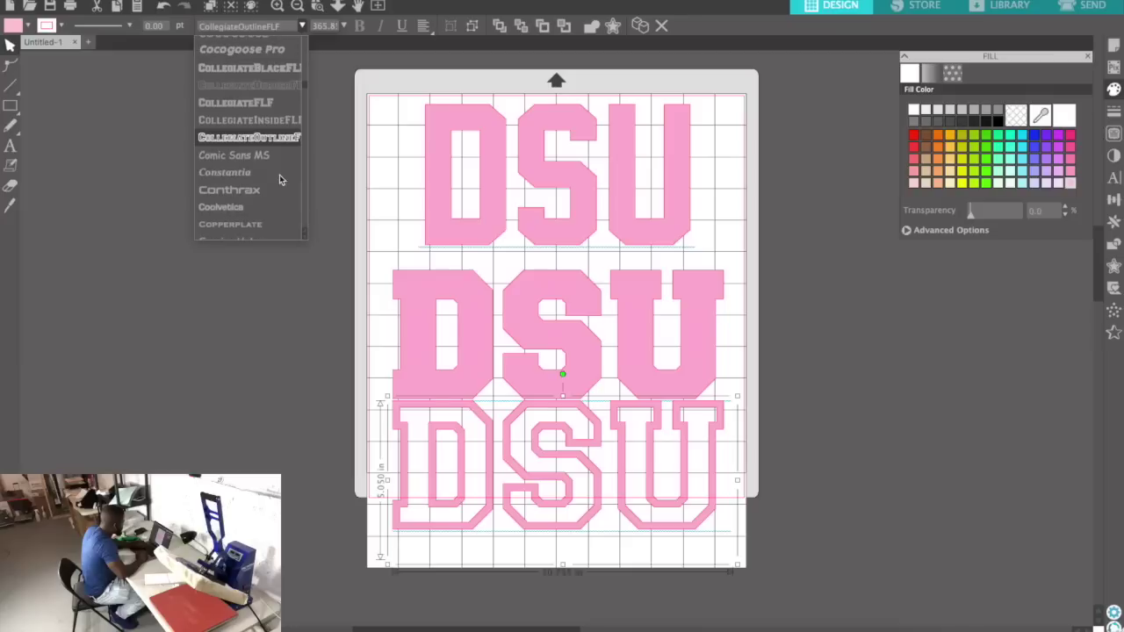
click(265, 114)
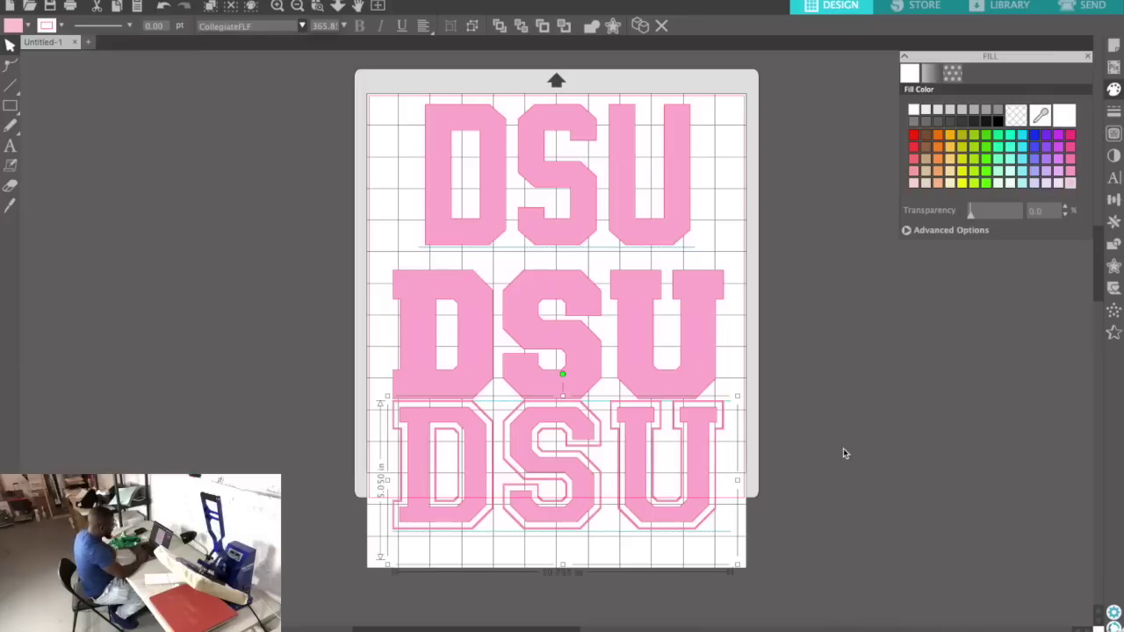
Move the lowest DSU text slightly down, clear of the middle one, and widen its character spacing.
drag(698, 464, 697, 485)
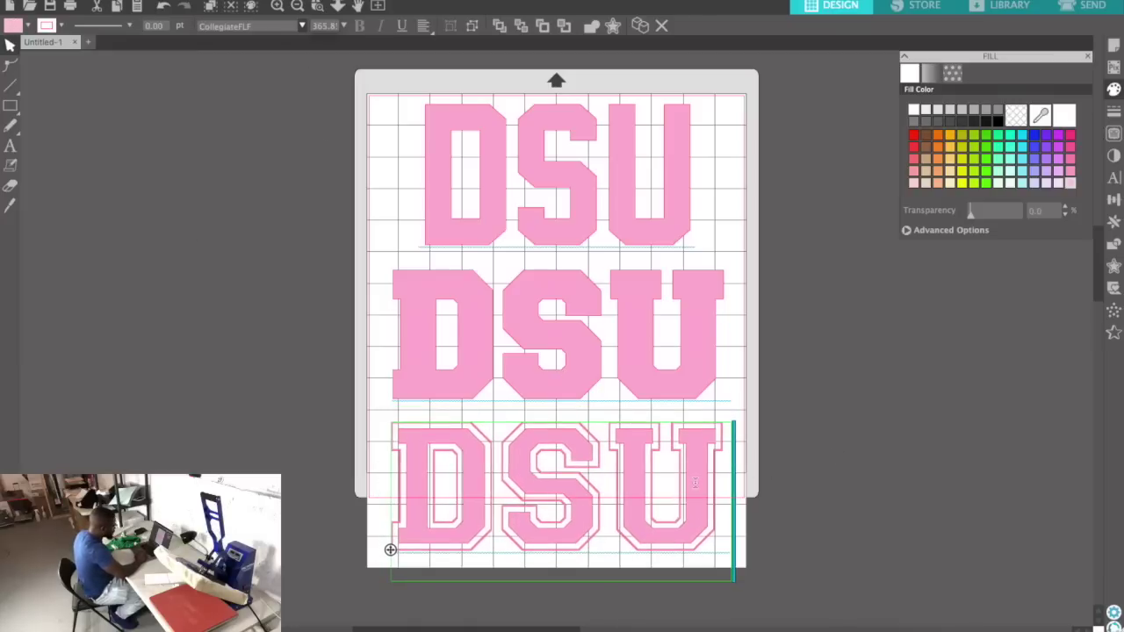
click(673, 371)
click(692, 520)
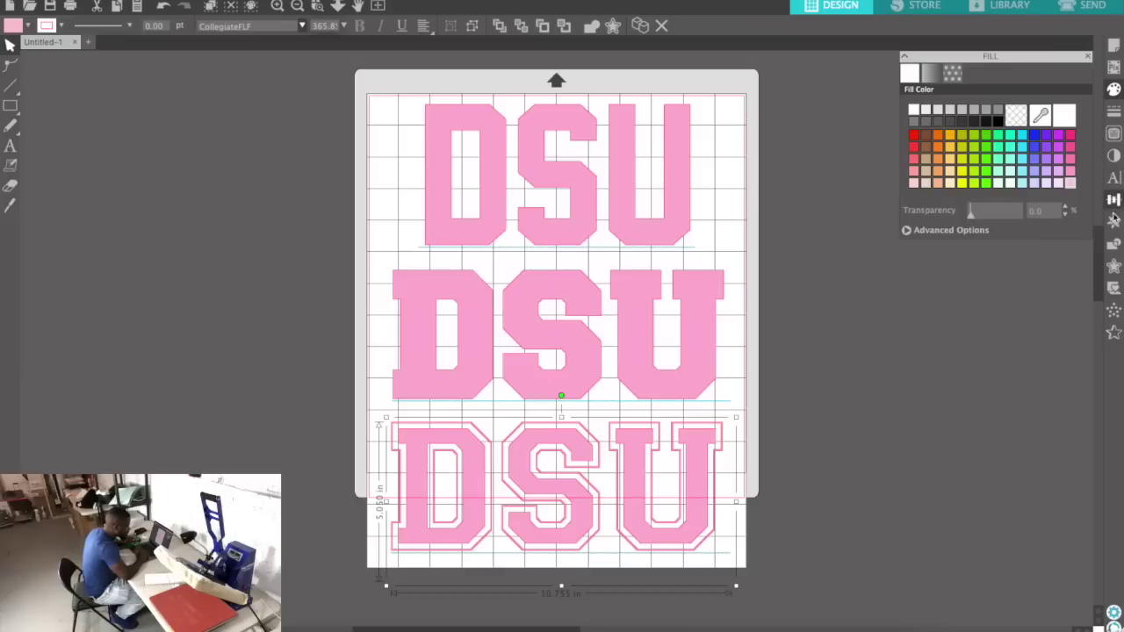
click(1111, 180)
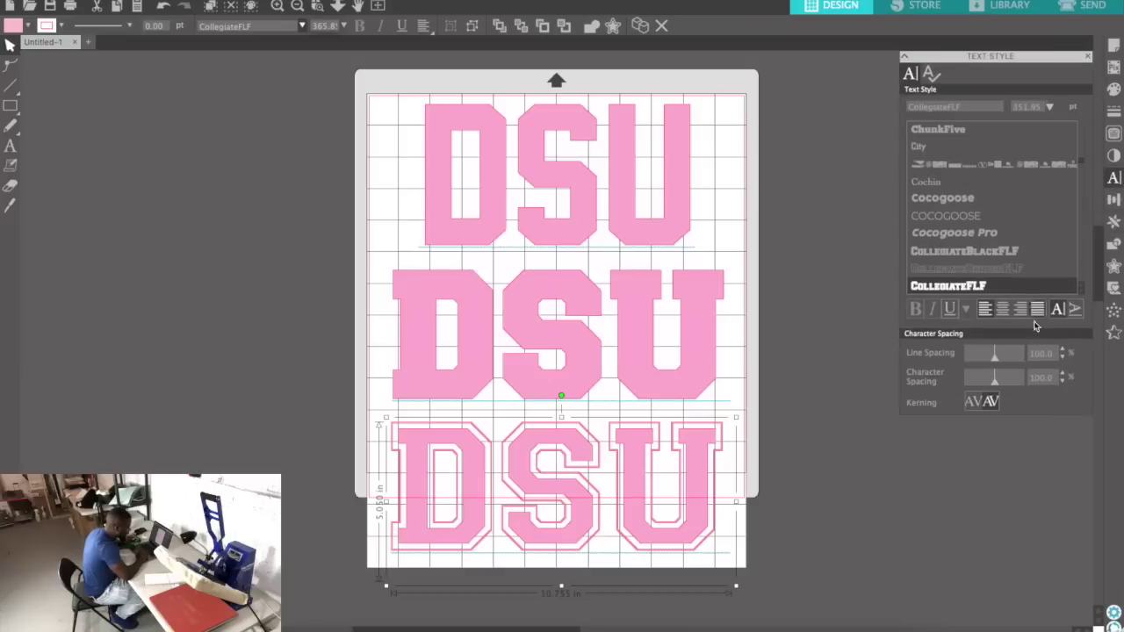
drag(1003, 391, 1001, 388)
Set the character spacing to 120% for the middle DSU text and 110% for the uppermost one.
click(690, 382)
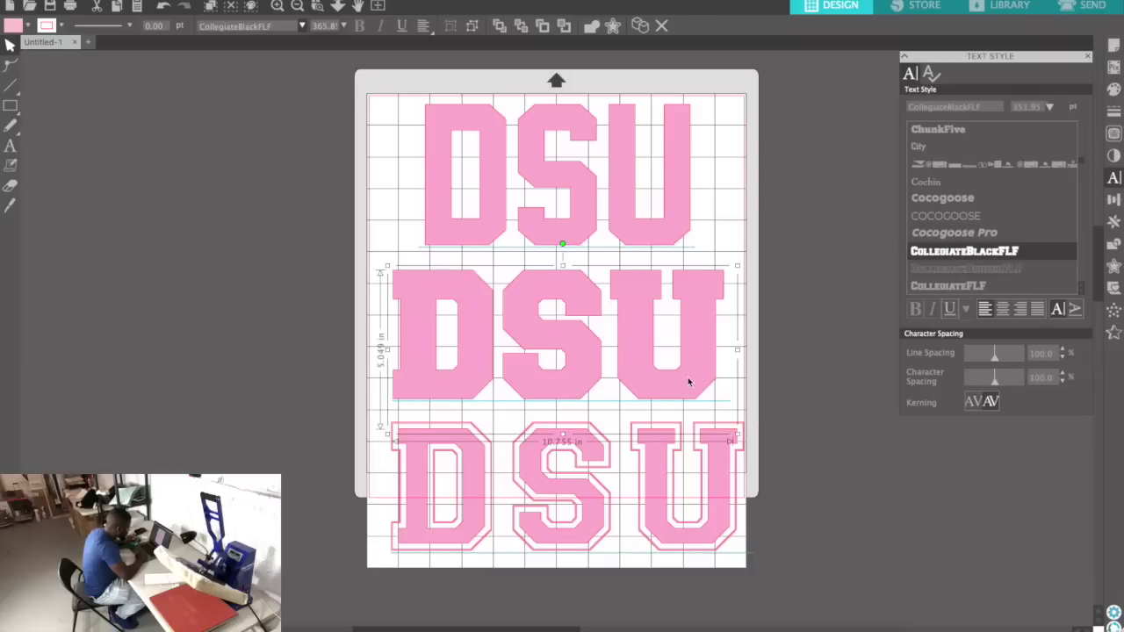
drag(995, 384, 999, 384)
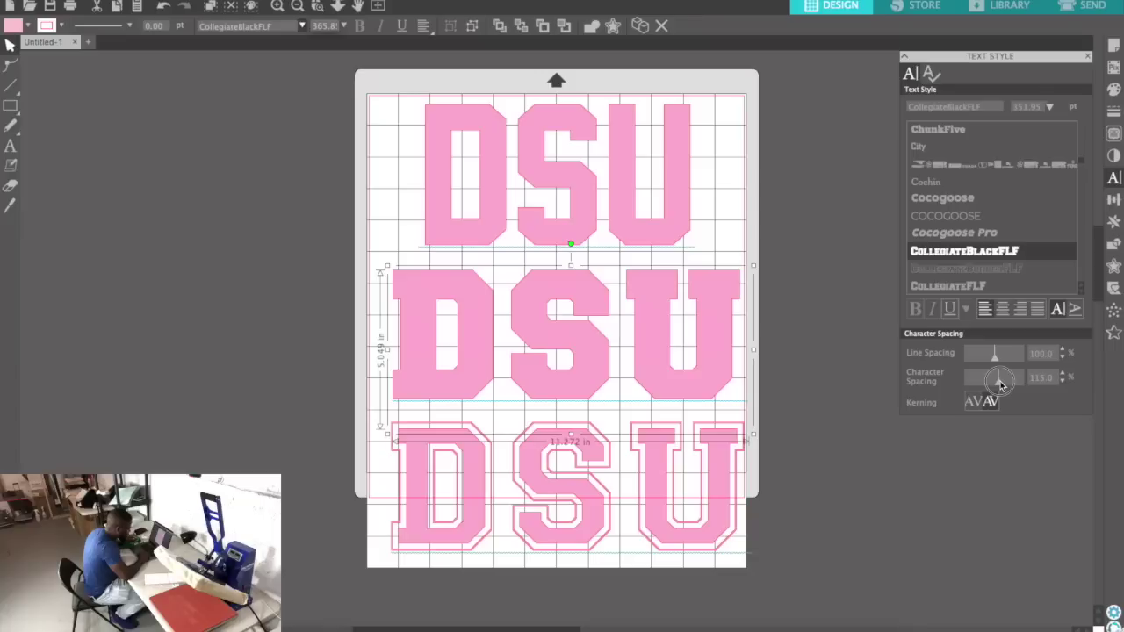
click(609, 175)
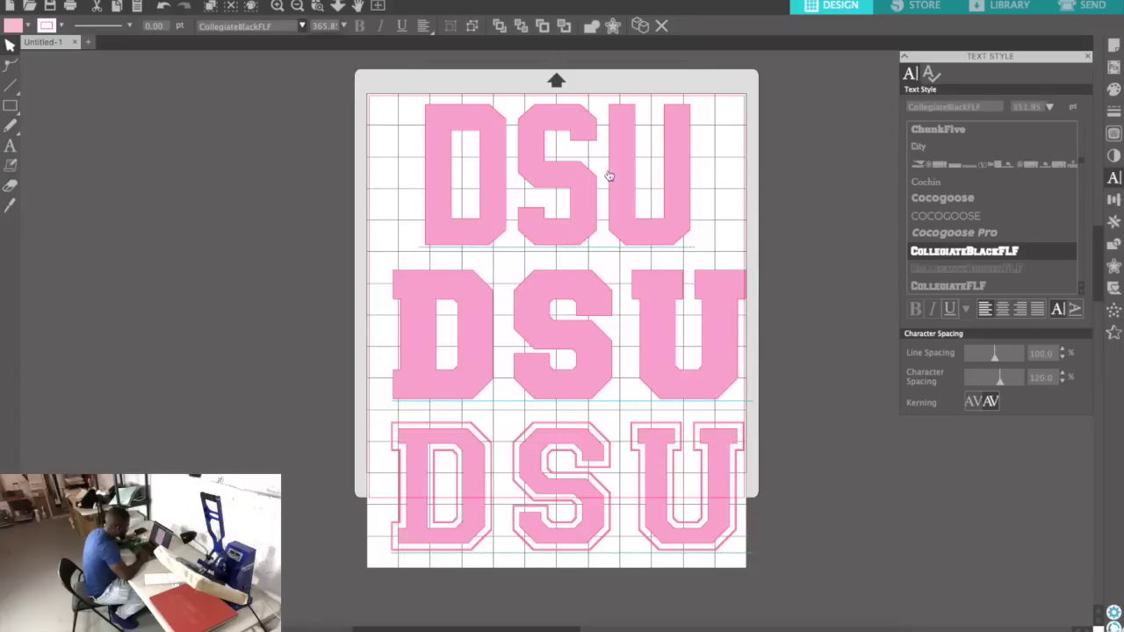
drag(995, 388, 999, 387)
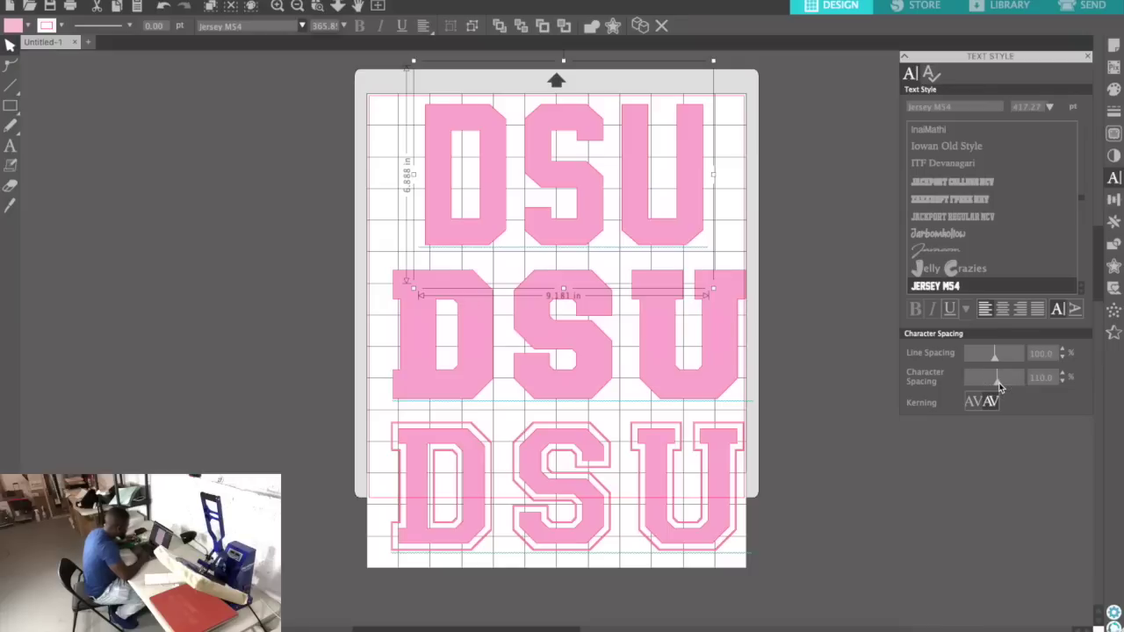
Nudge the uppermost DSU text slightly to the left to centre it on the mat.
click(809, 346)
mouse_move(596, 179)
mouse_down()
mouse_move(577, 176)
mouse_move(592, 180)
mouse_up()
click(637, 190)
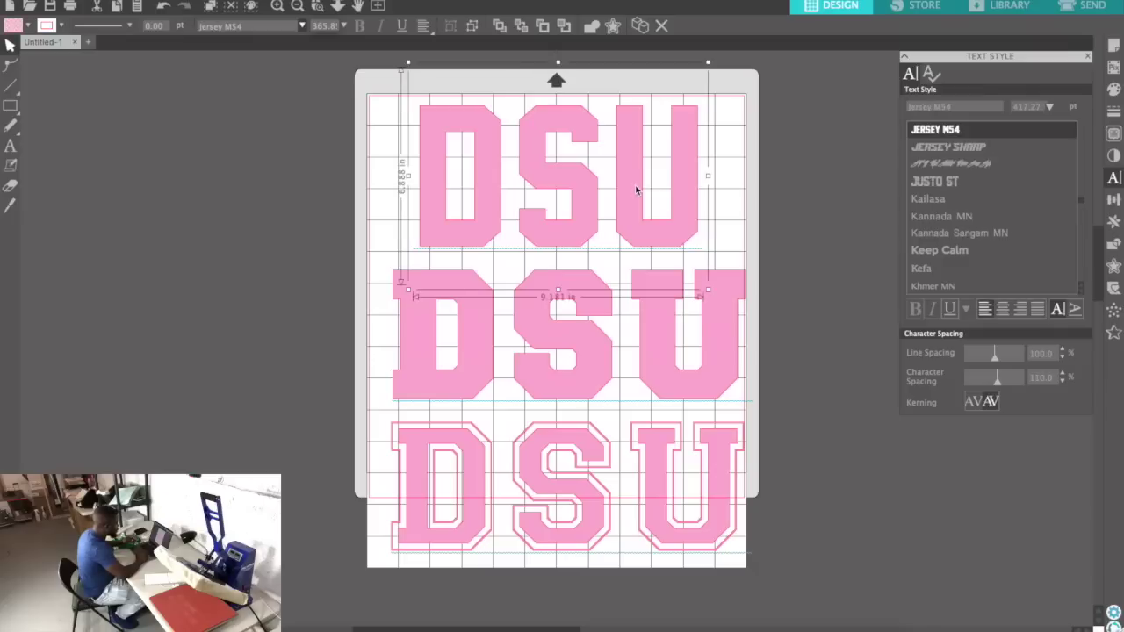
Add an outer offset with rounded corners around the uppermost DSU text at a distance of 0.23 in.
click(1114, 267)
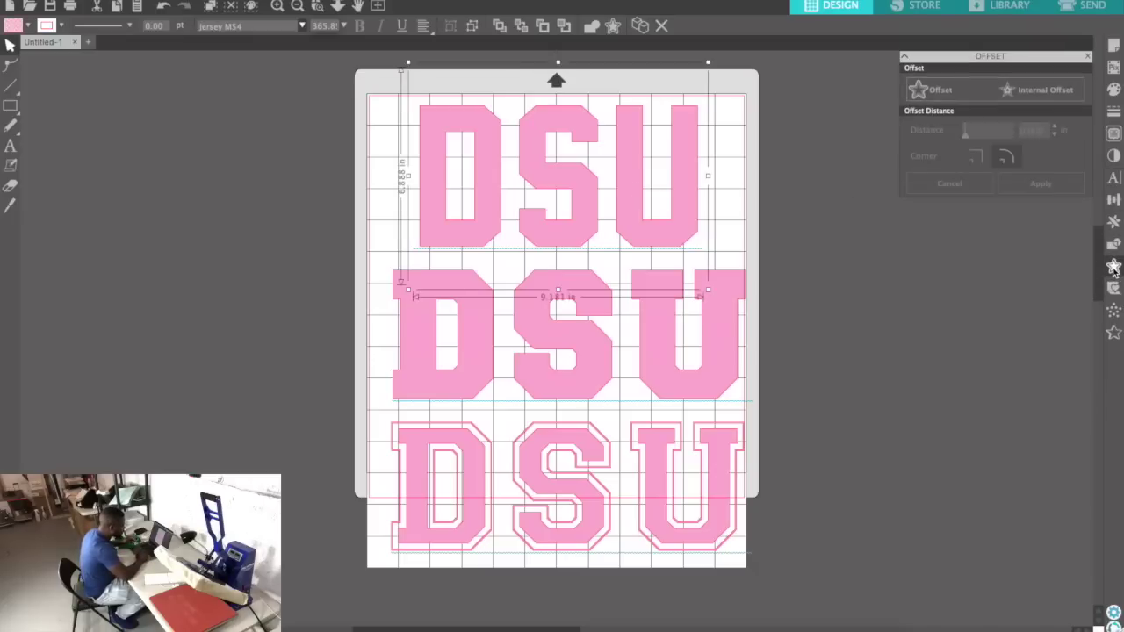
click(961, 94)
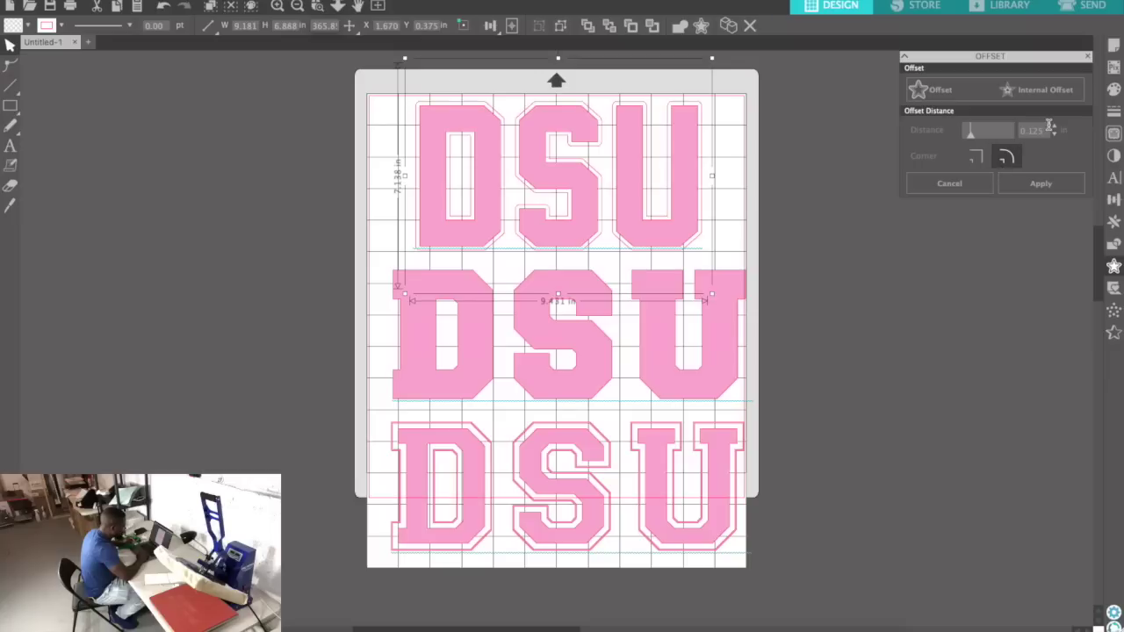
click(1056, 128)
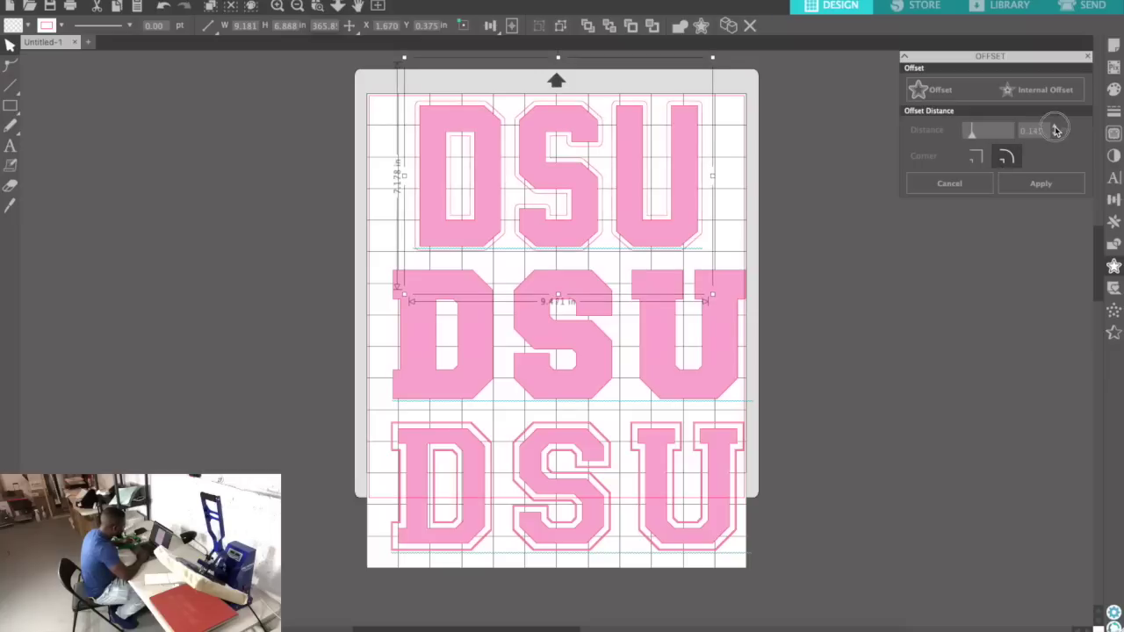
click(1056, 128)
click(1056, 128)
click(1056, 130)
click(1056, 130)
click(1056, 130)
click(1056, 130)
click(1055, 130)
click(1055, 130)
click(1055, 129)
click(1056, 130)
click(1055, 130)
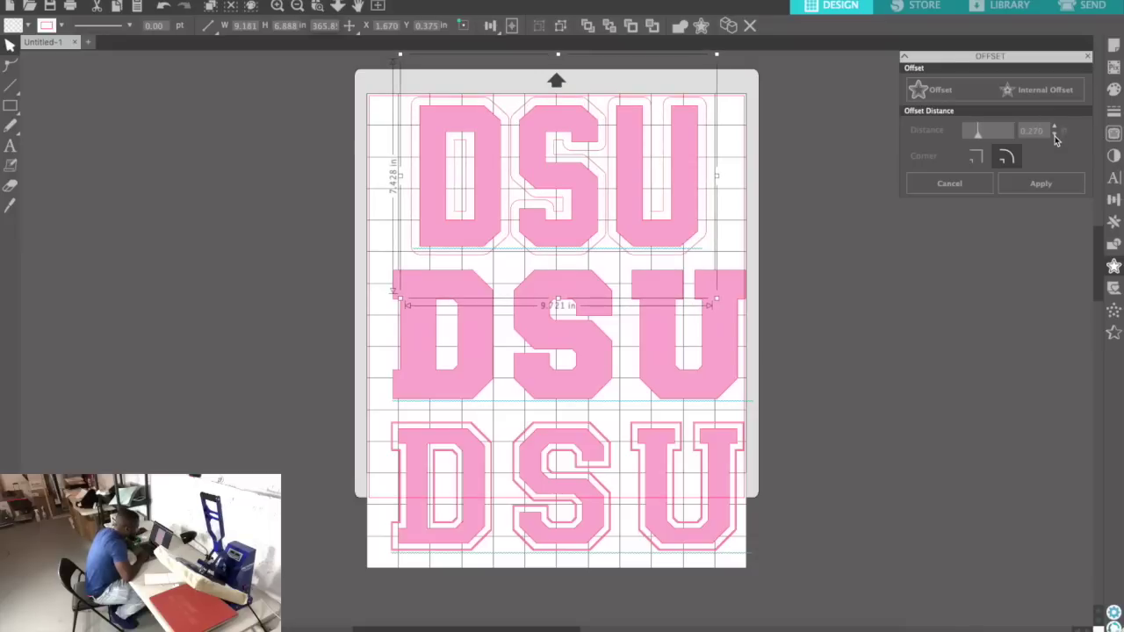
click(1054, 137)
click(1054, 137)
click(1054, 137)
click(1055, 137)
click(1054, 137)
click(1055, 137)
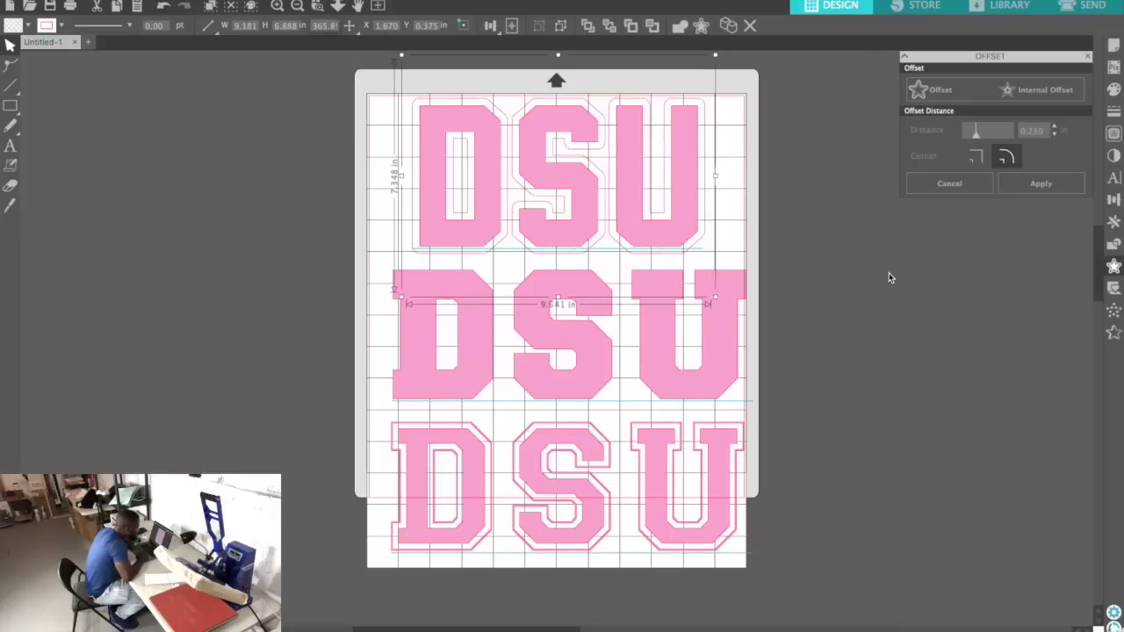
click(855, 307)
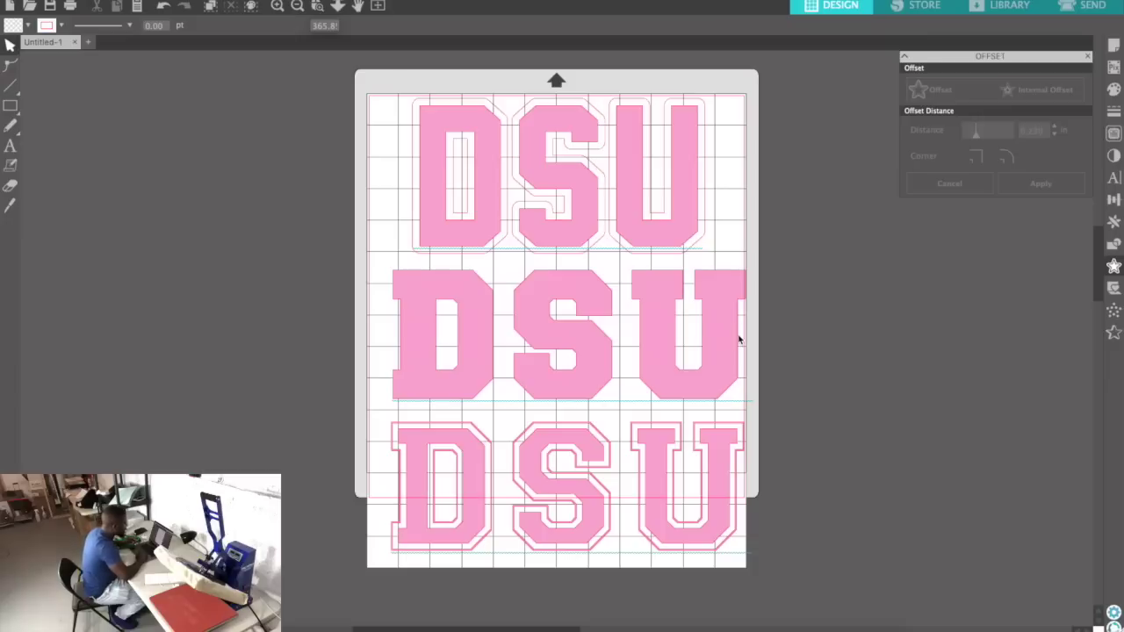
Add an outer offset around the middle DSU text, matching the offset distance of the uppermost one.
click(739, 339)
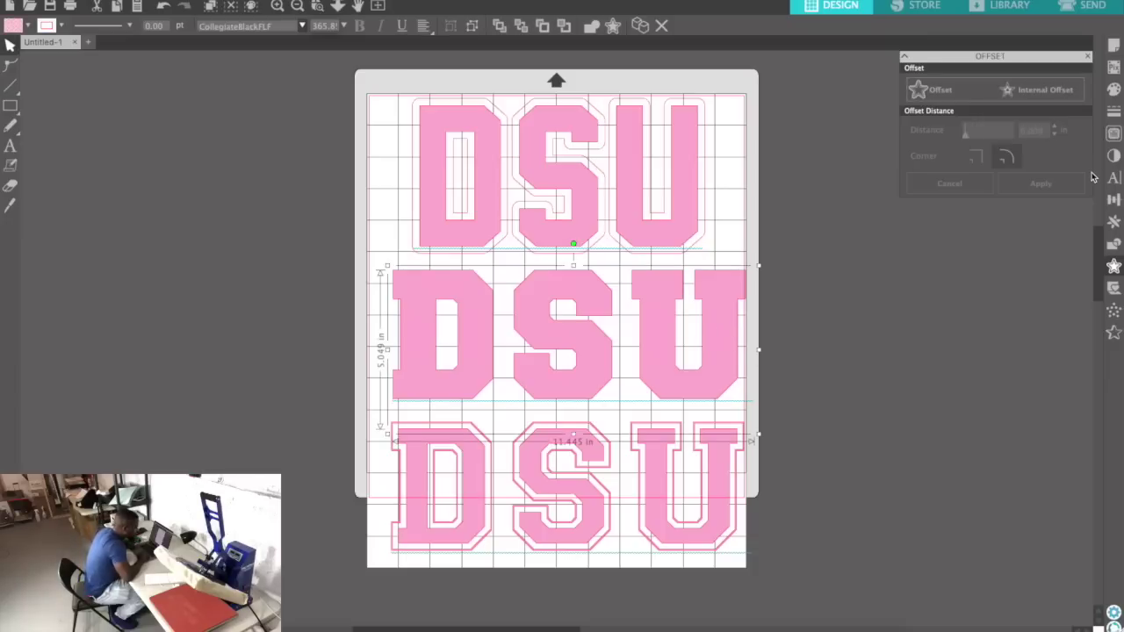
click(931, 89)
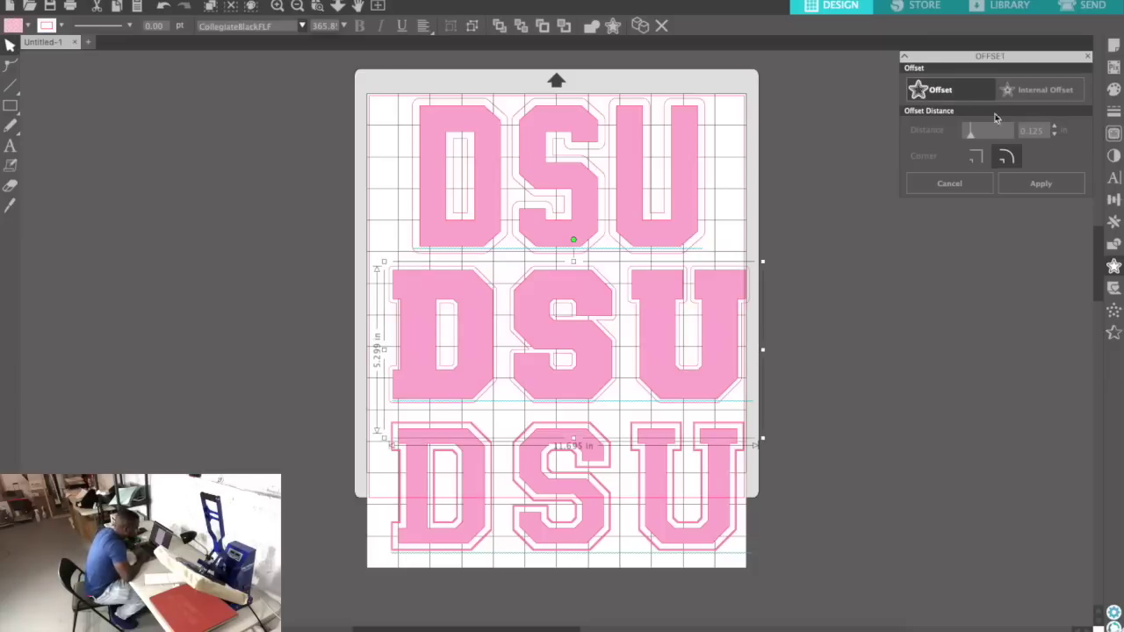
click(1056, 128)
click(1055, 128)
click(1056, 128)
click(1056, 128)
click(1055, 128)
click(1056, 129)
double_click(1037, 130)
text(0.25)
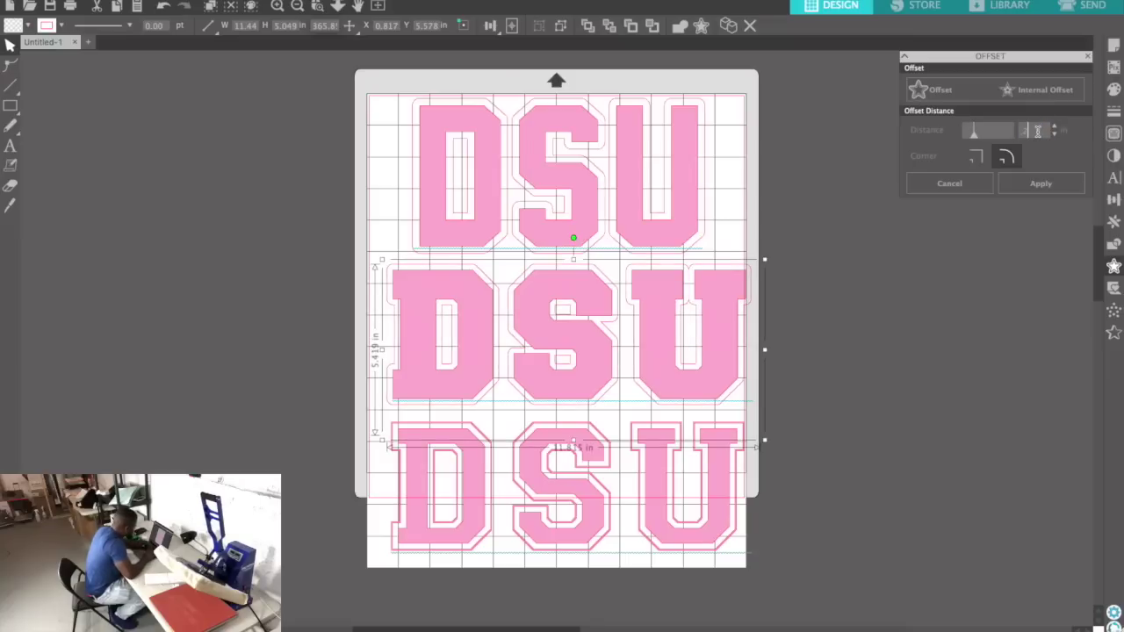
key(Return)
click(873, 327)
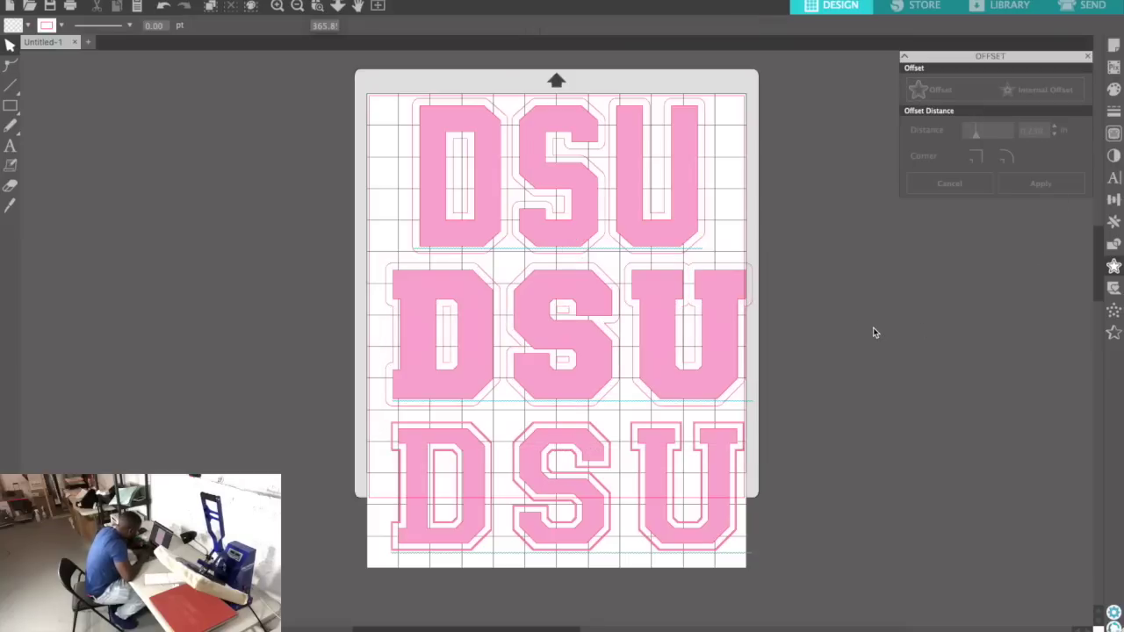
Add an outer offset around the lowest DSU text at the same distance as the middle one.
scroll(739, 408, down, 1)
scroll(740, 408, down, 1)
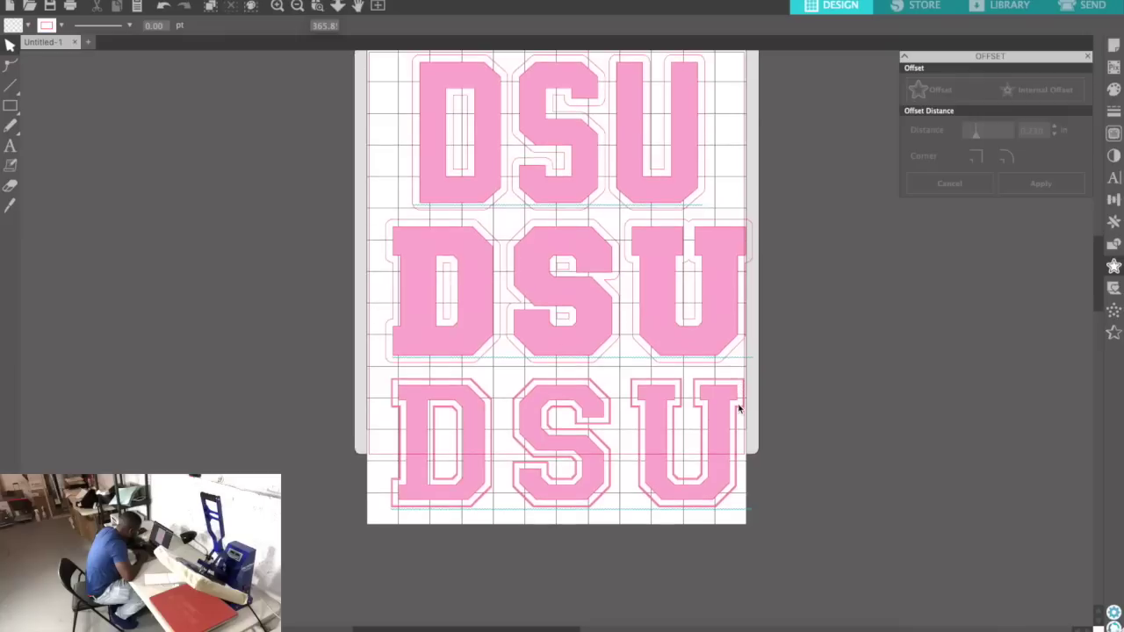
click(647, 406)
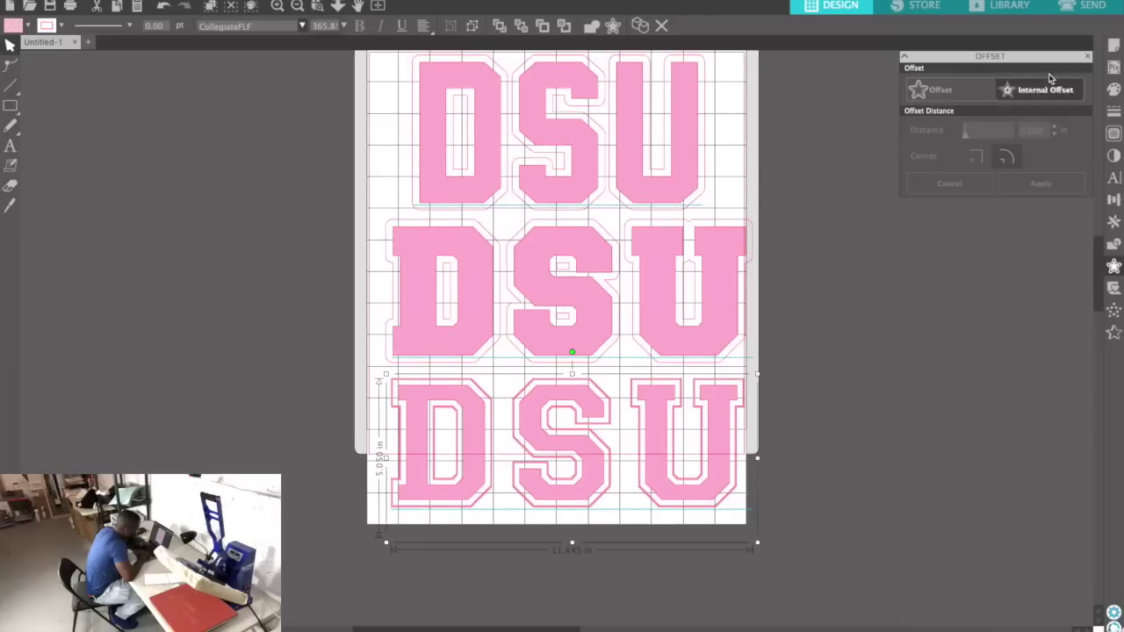
click(966, 91)
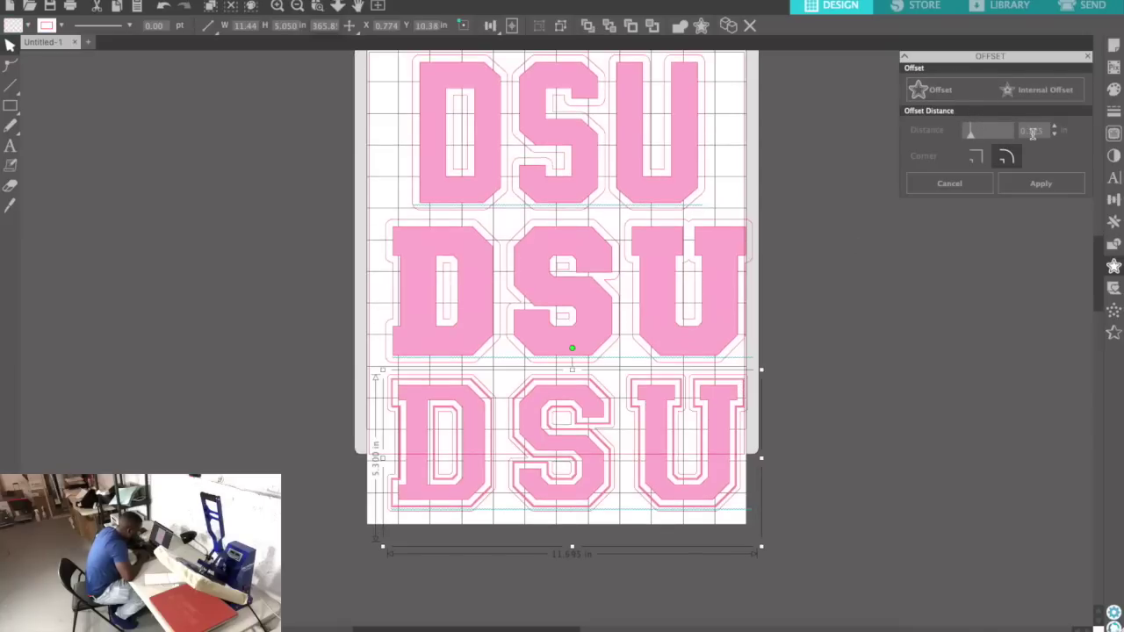
drag(1050, 130, 957, 135)
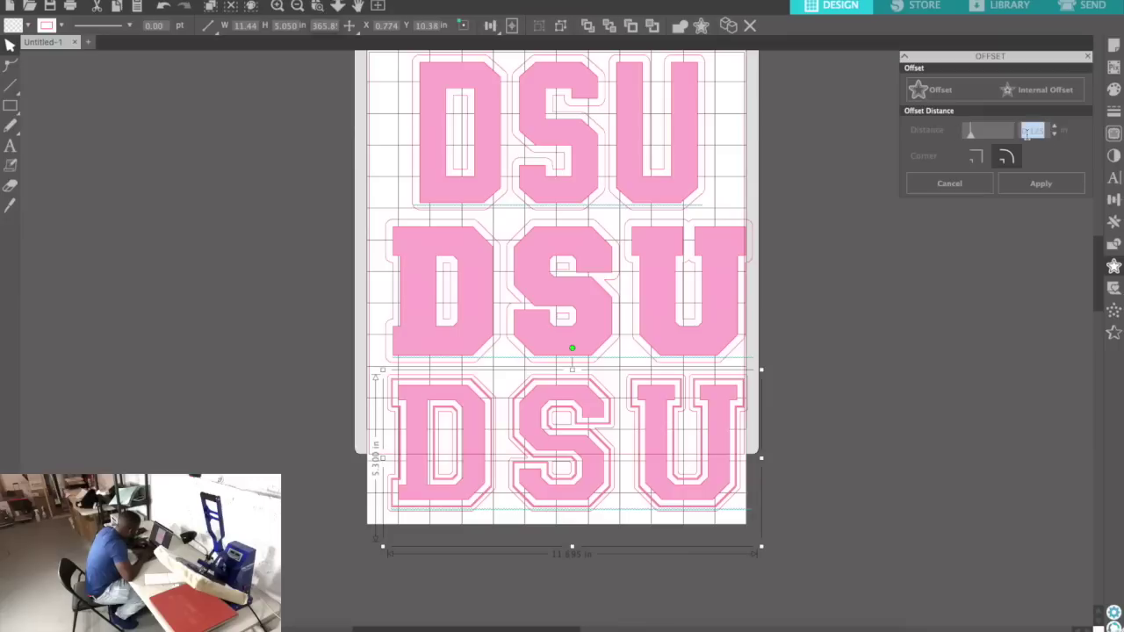
text(0.05)
key(Return)
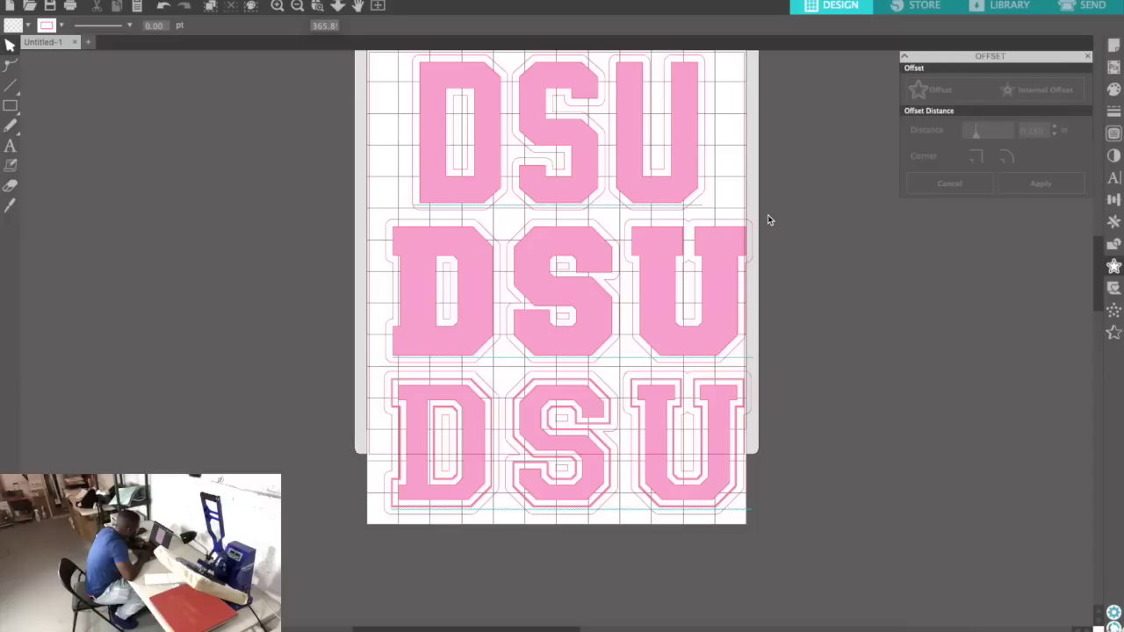
Fill the three offset letter shapes around the uppermost DSU text with white.
scroll(737, 155, left, 5)
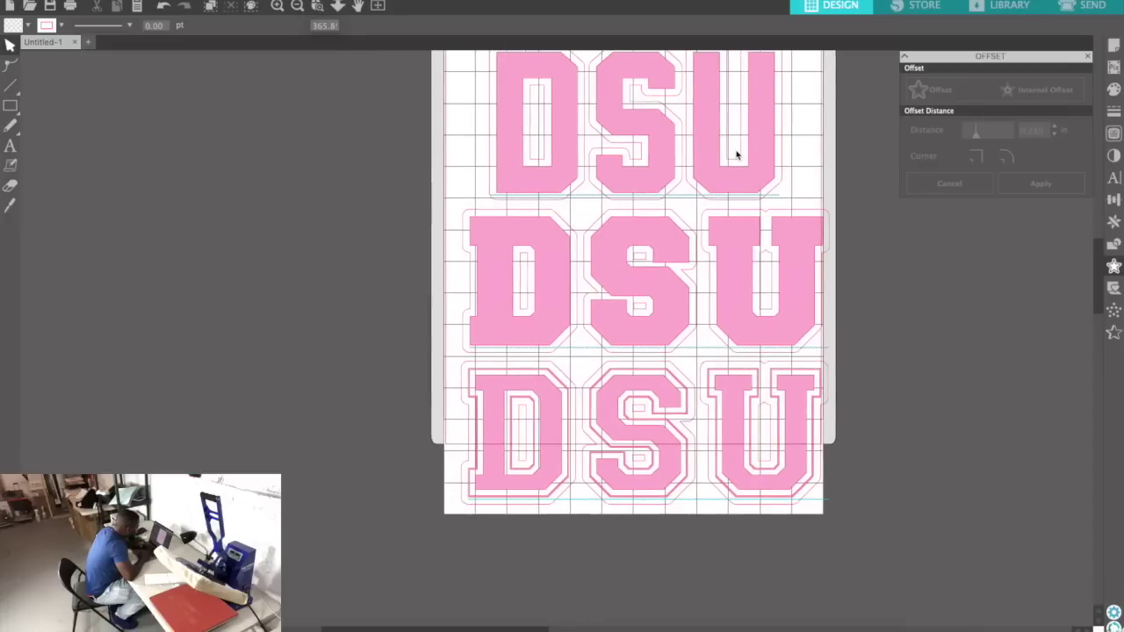
scroll(736, 156, up, 3)
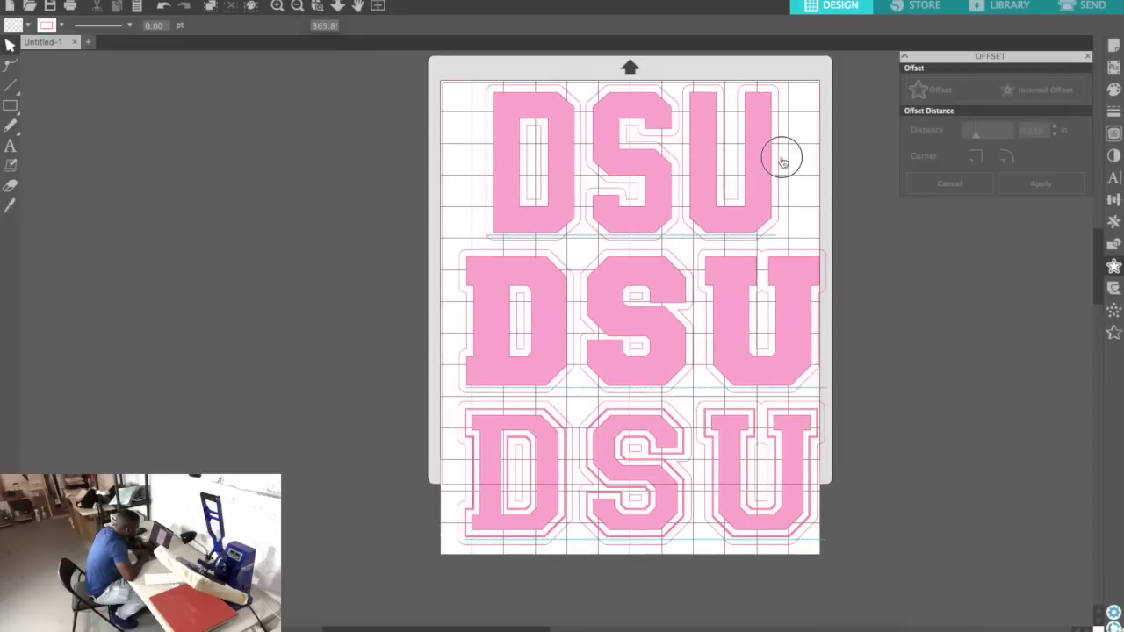
click(781, 161)
shift+click(651, 148)
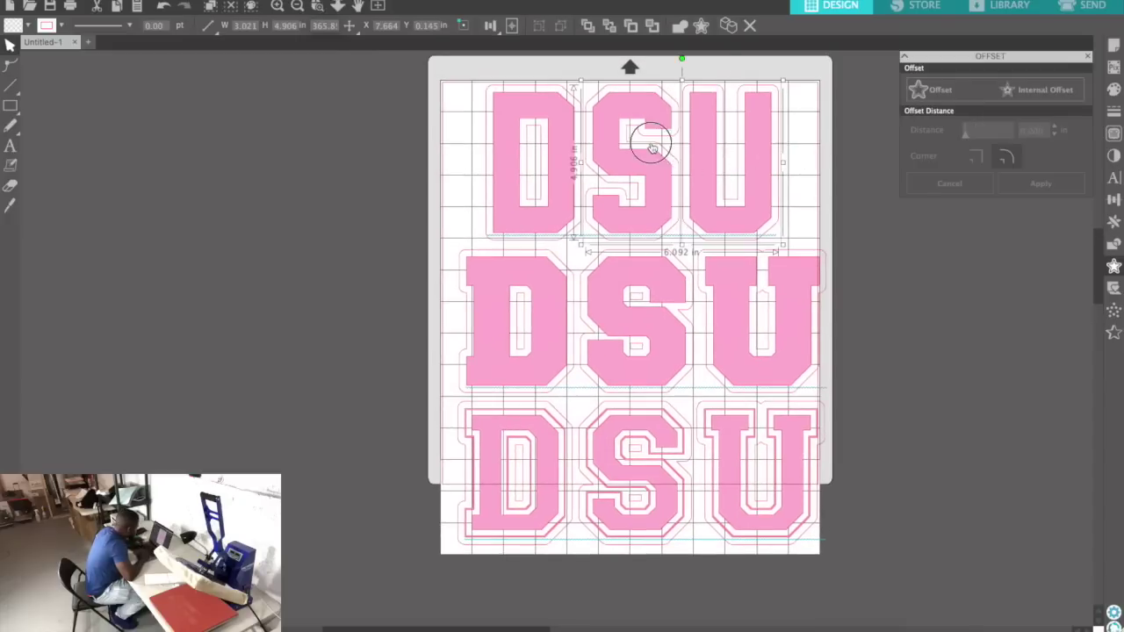
shift+click(489, 109)
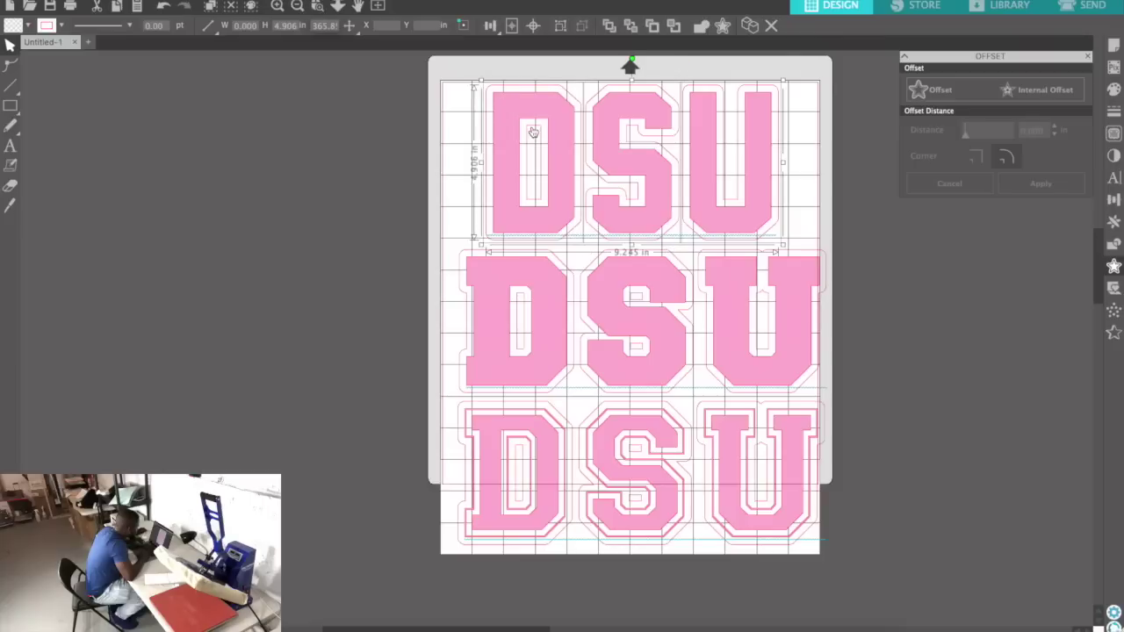
click(1114, 88)
click(913, 111)
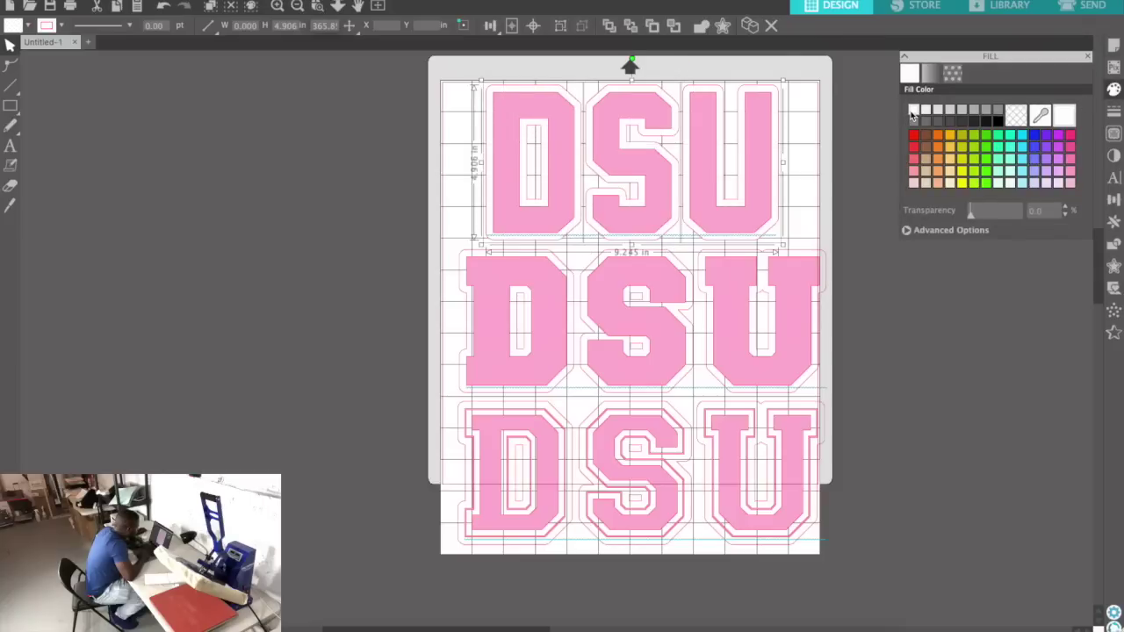
click(853, 159)
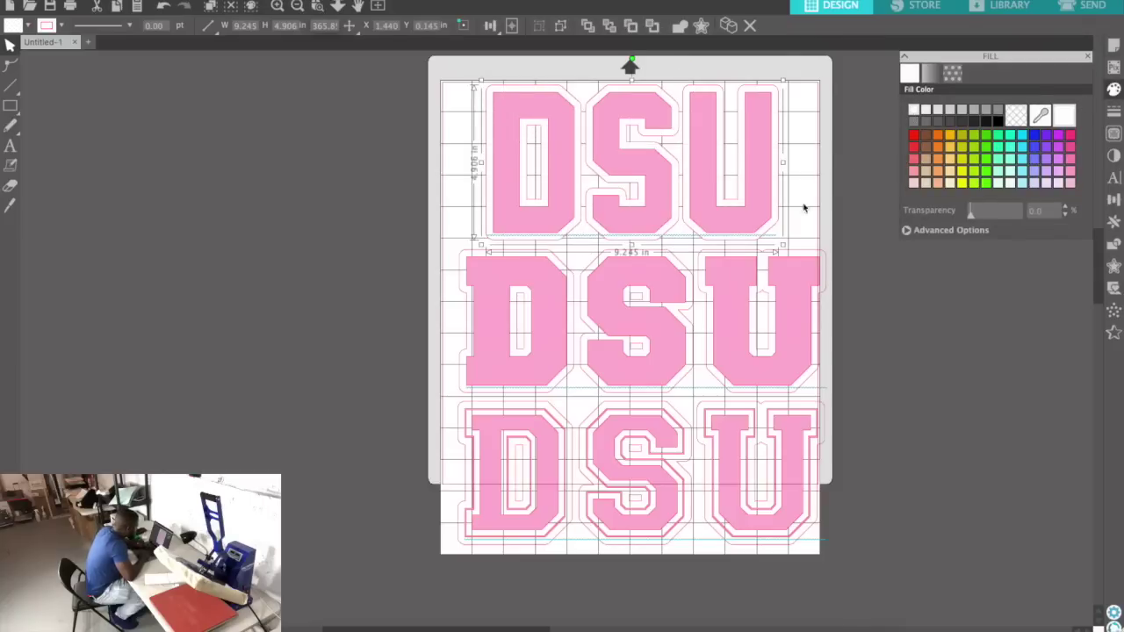
Fill the three offset letter shapes around the middle DSU text with white.
click(815, 257)
click(673, 263)
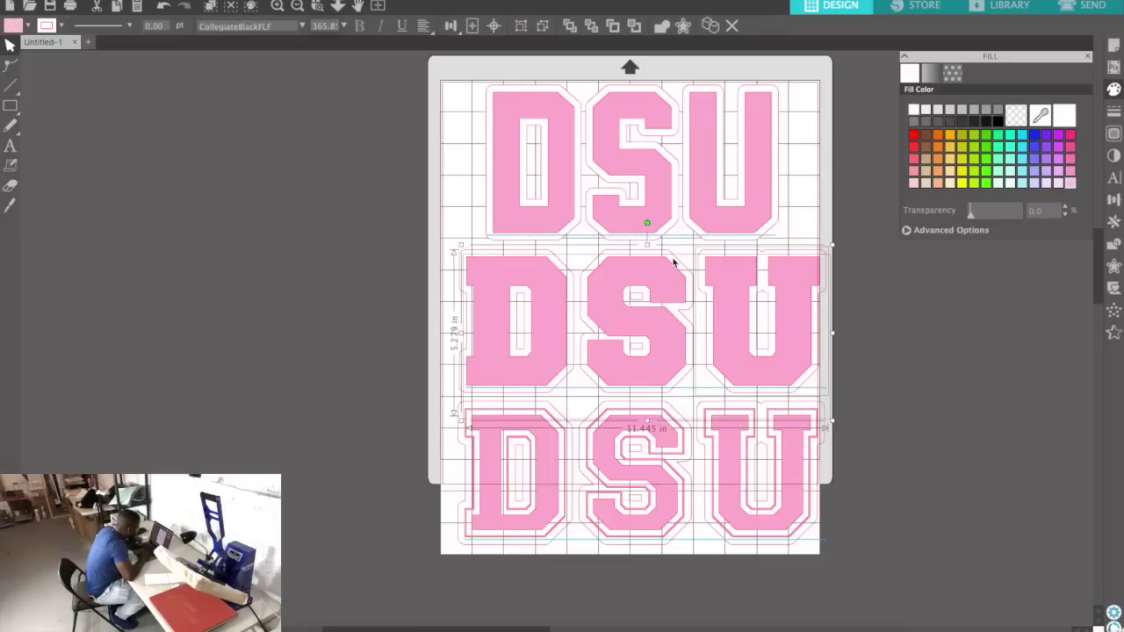
key(ctrl+z)
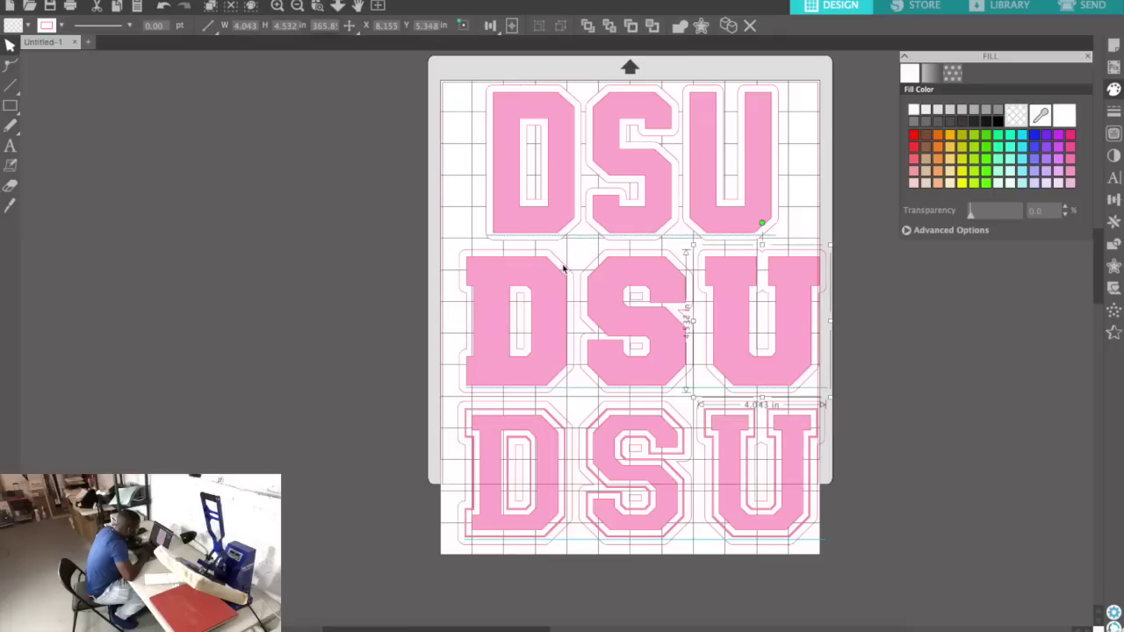
shift+click(622, 263)
shift+click(548, 256)
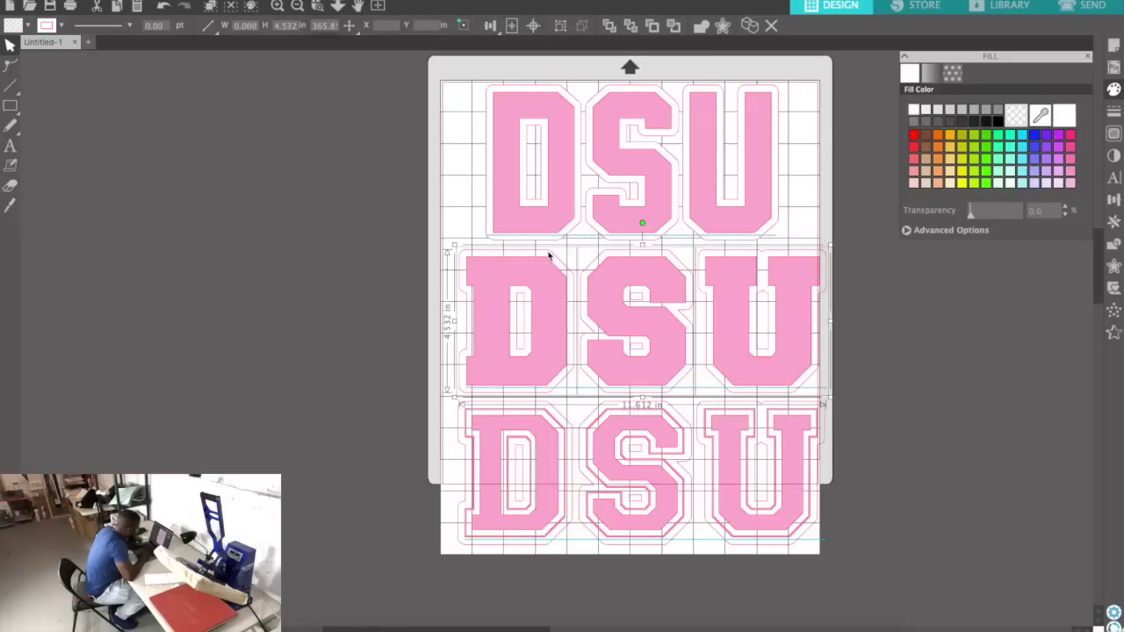
click(915, 110)
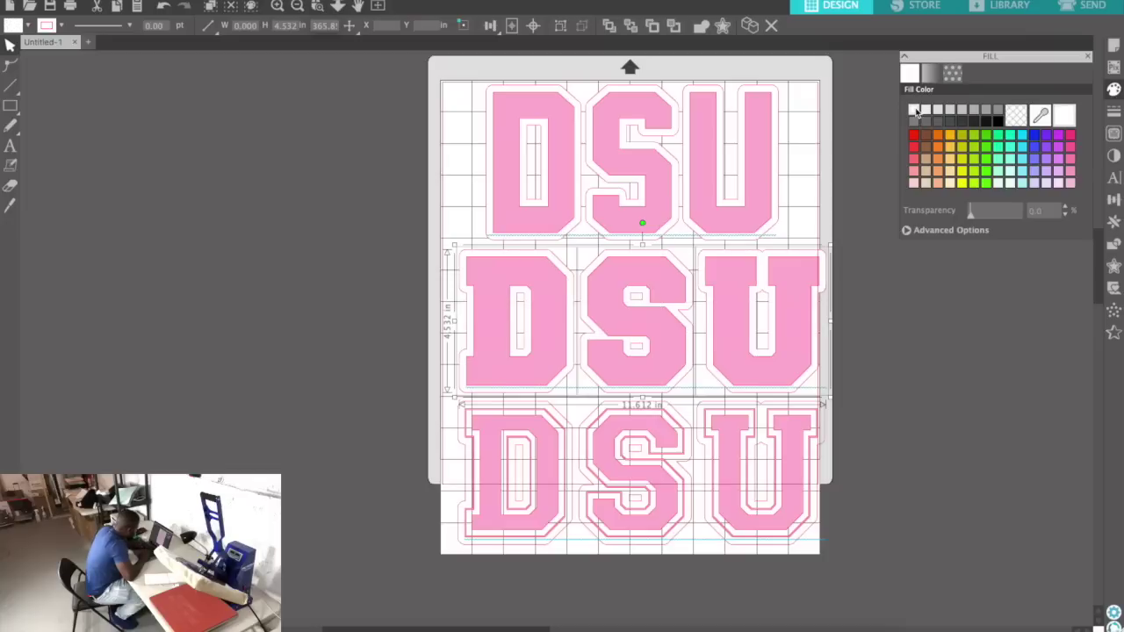
Fill the three offset letter shapes around the lowest DSU text with white and clear the selection.
click(826, 420)
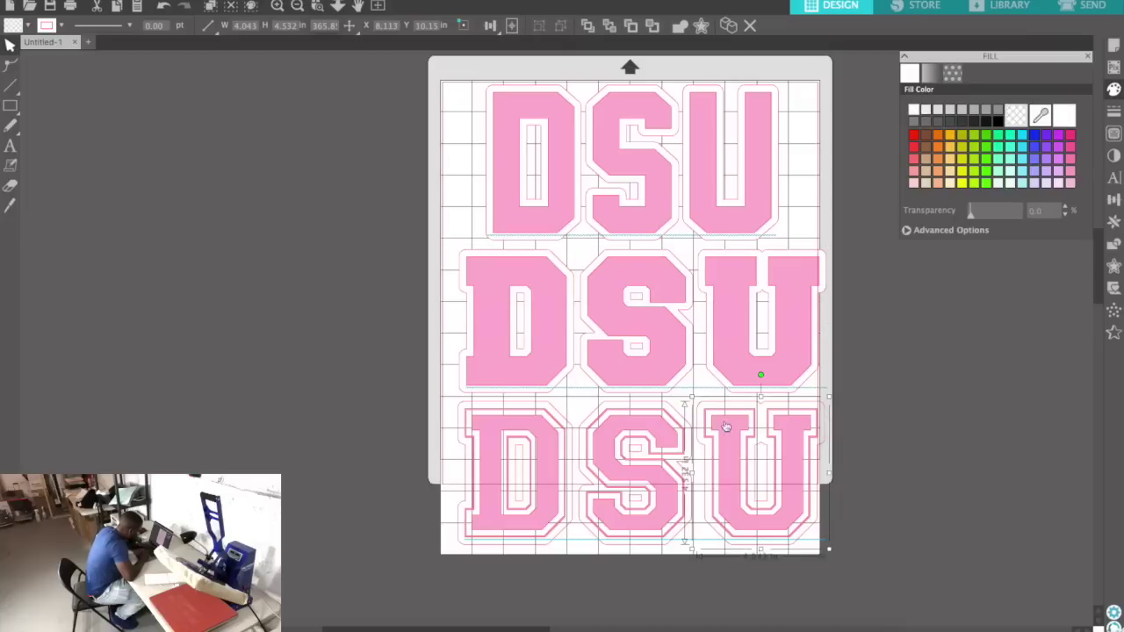
shift+click(684, 416)
shift+click(496, 405)
click(913, 112)
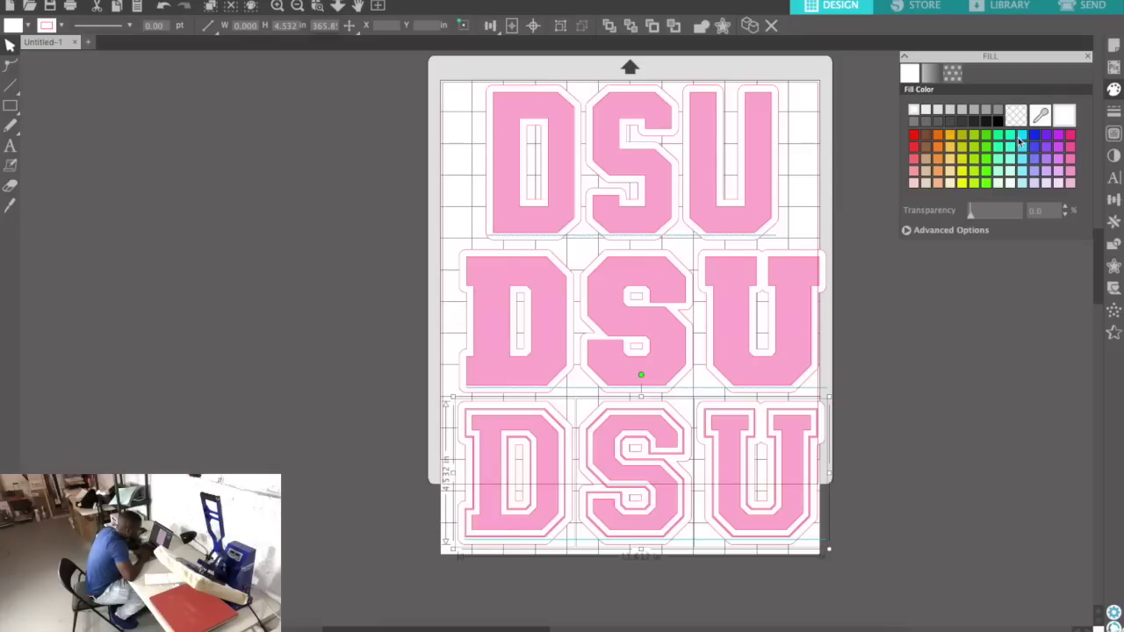
drag(782, 477, 738, 475)
click(760, 463)
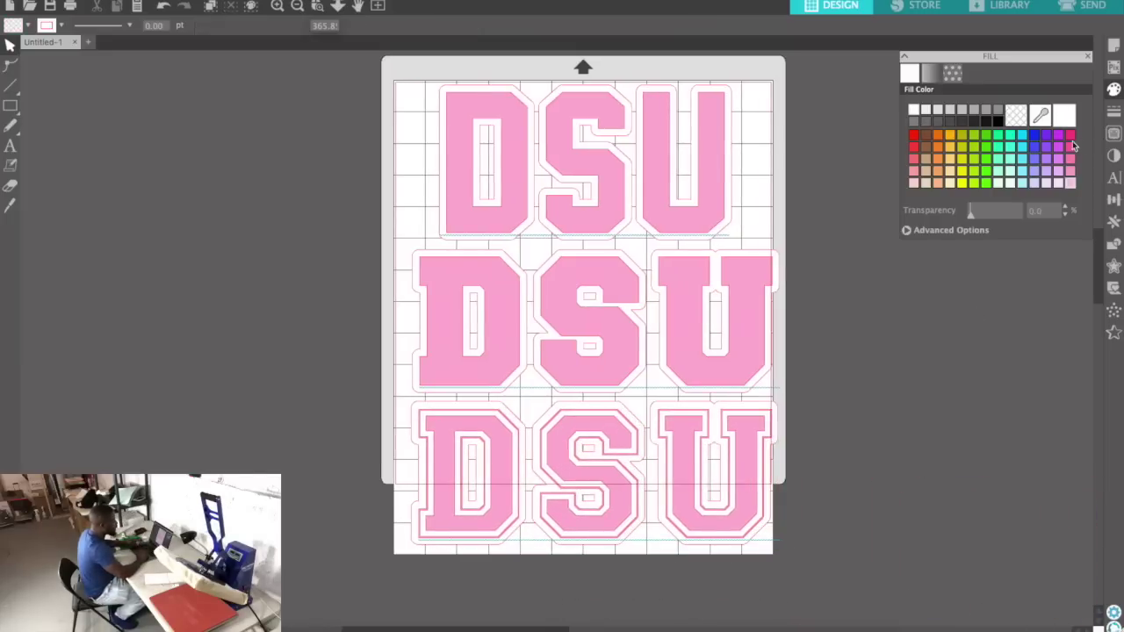
click(1116, 248)
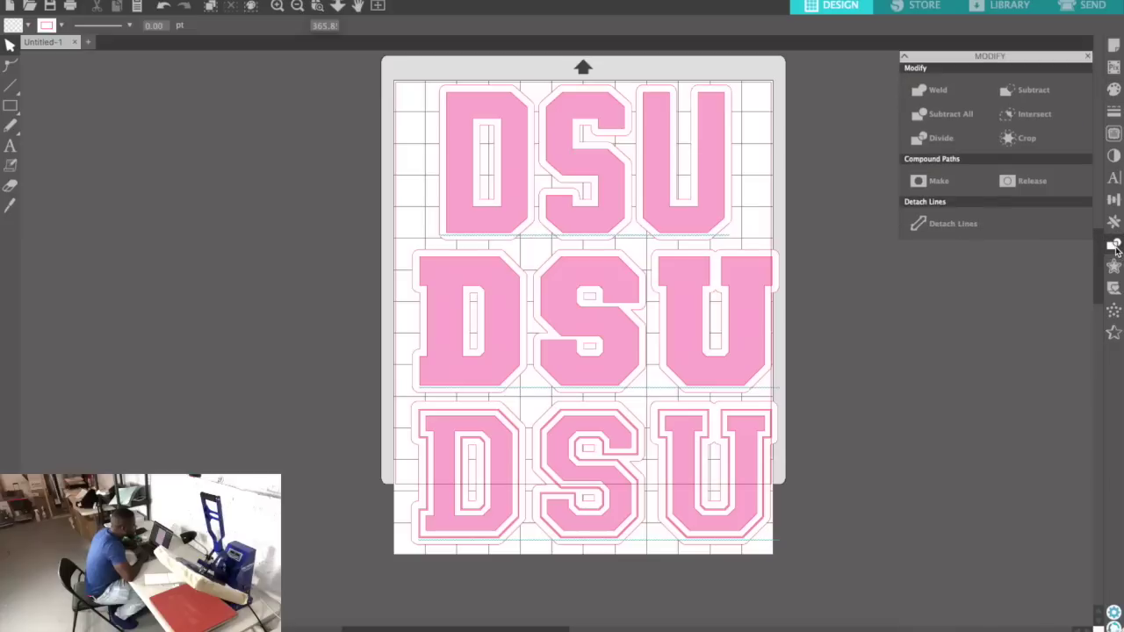
click(1116, 250)
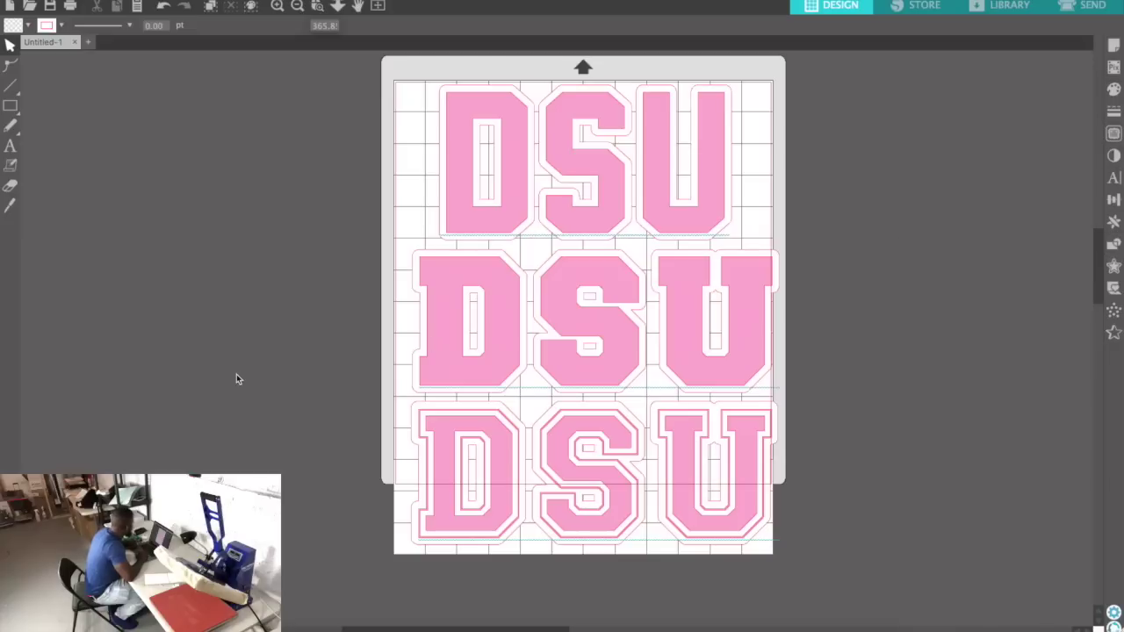
Draw a rectangle about 15.4 by 15.8 in that covers all three DSU designs, and select it.
click(11, 106)
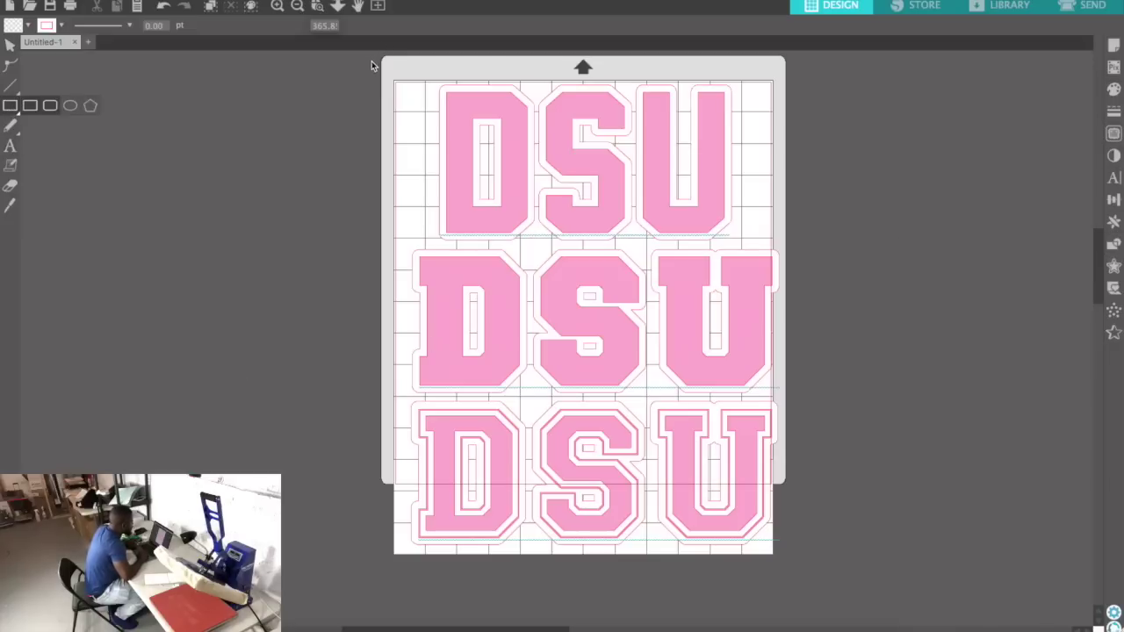
mouse_move(376, 68)
mouse_down()
mouse_move(898, 389)
mouse_move(863, 568)
mouse_up()
click(10, 46)
click(372, 68)
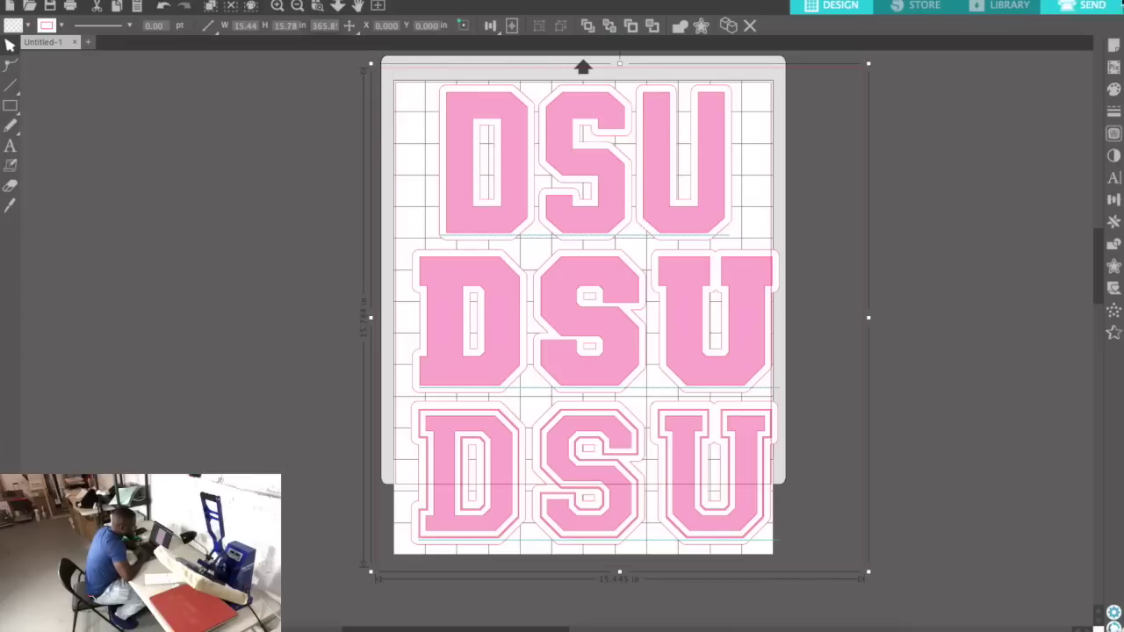
Fill the large rectangle with bright green and send it to the back behind the DSU designs.
click(1114, 88)
click(987, 137)
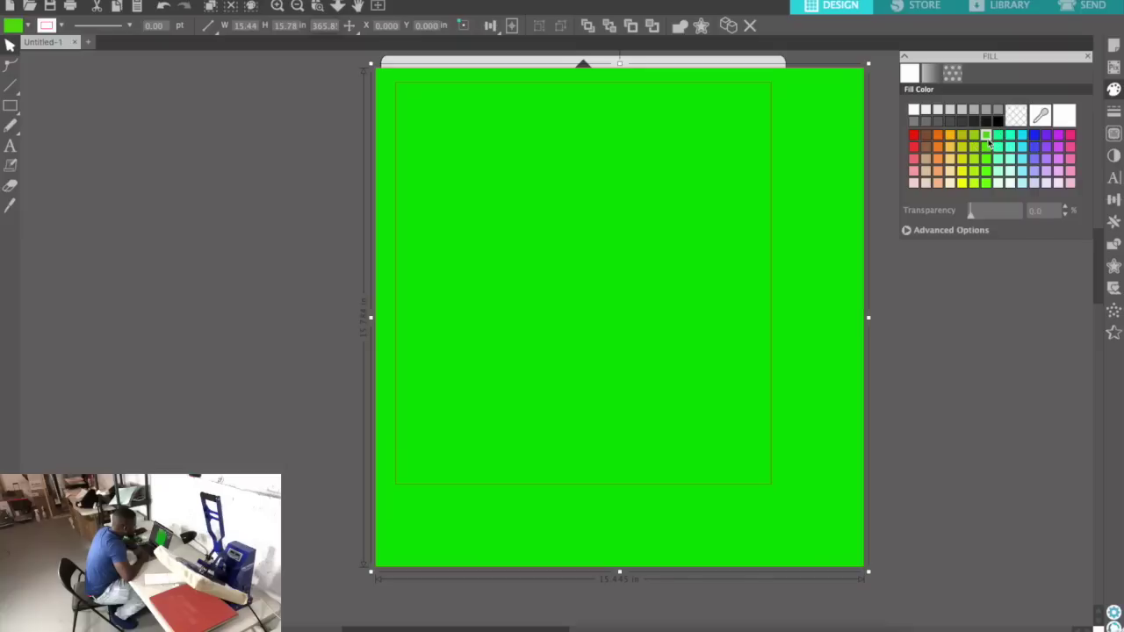
right_click(662, 275)
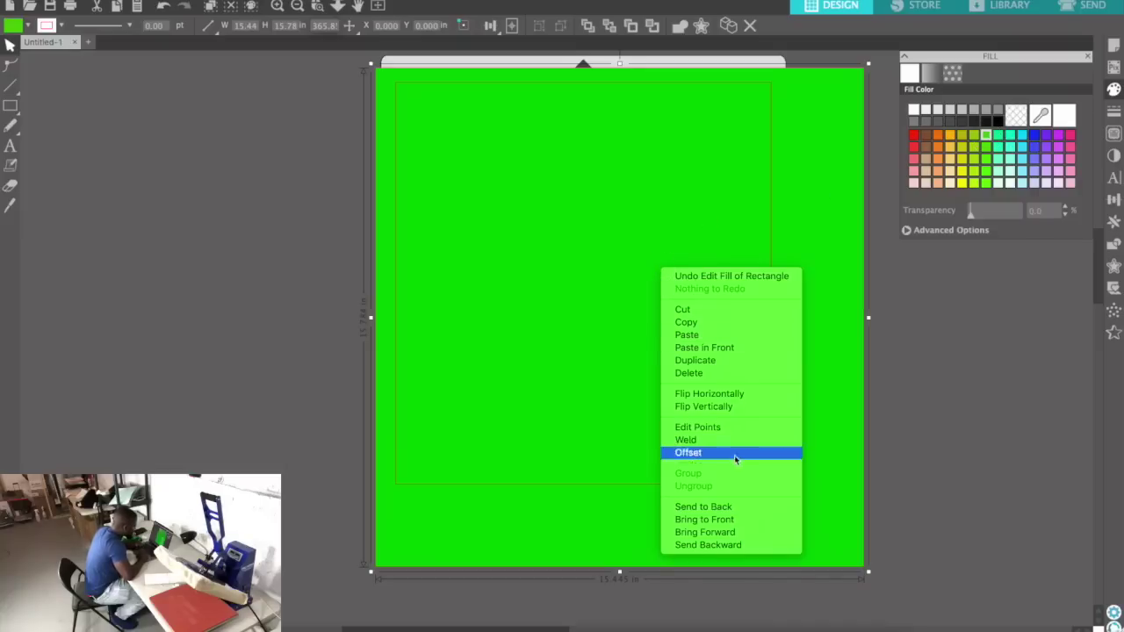
click(736, 507)
click(1007, 415)
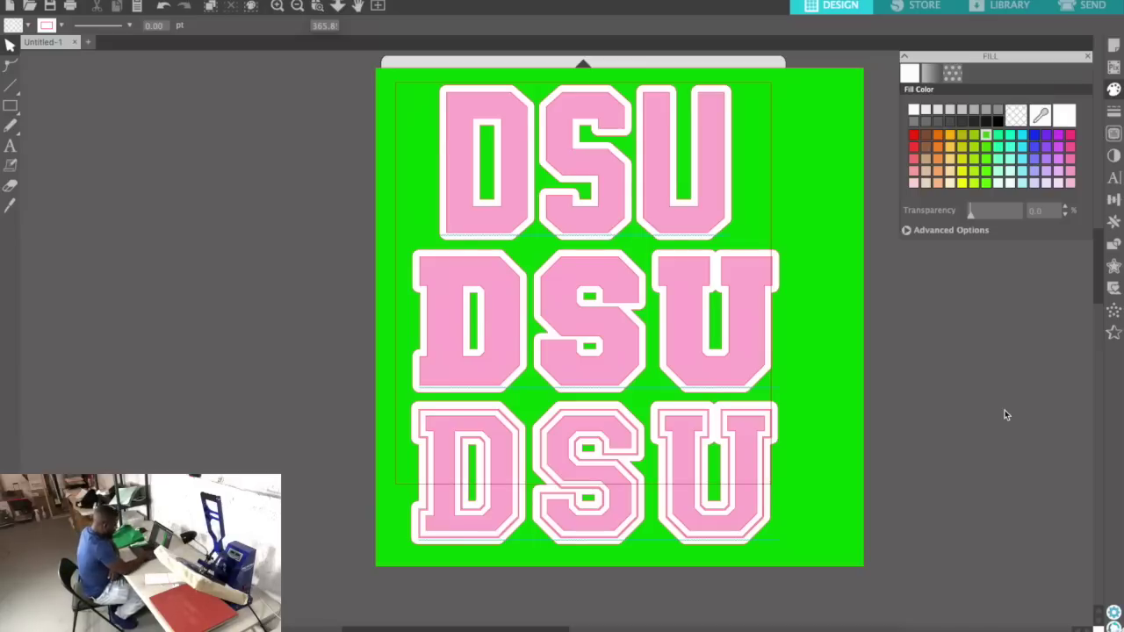
Examine the white offset outlines of the lowest DSU design up close against the green background.
scroll(1005, 414, up, 5)
scroll(774, 430, down, 3)
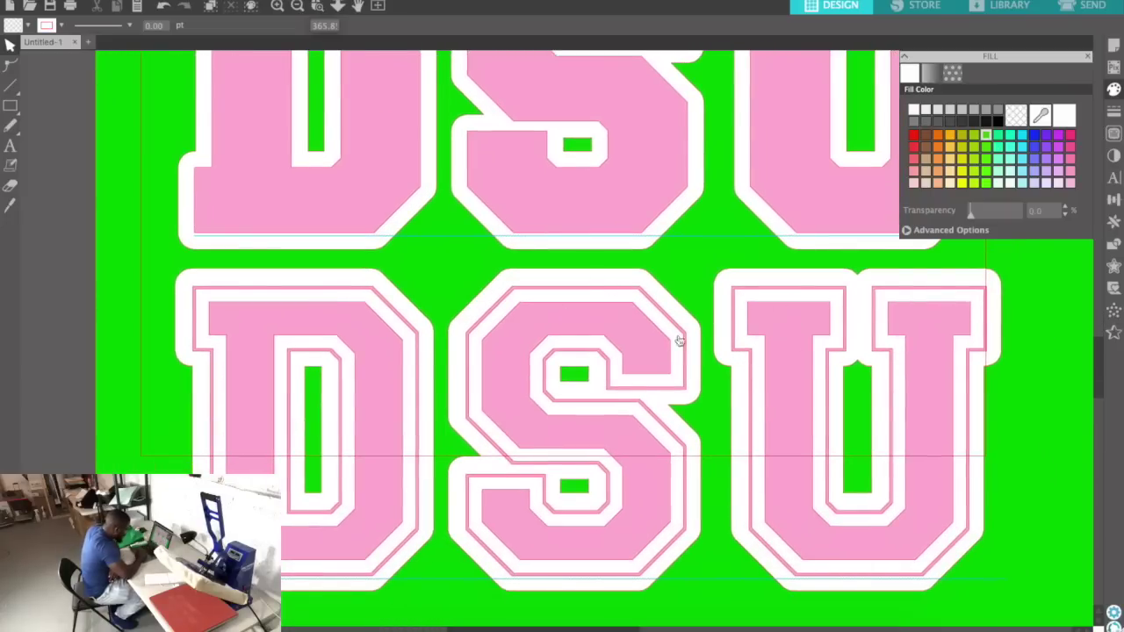
scroll(482, 445, down, 1)
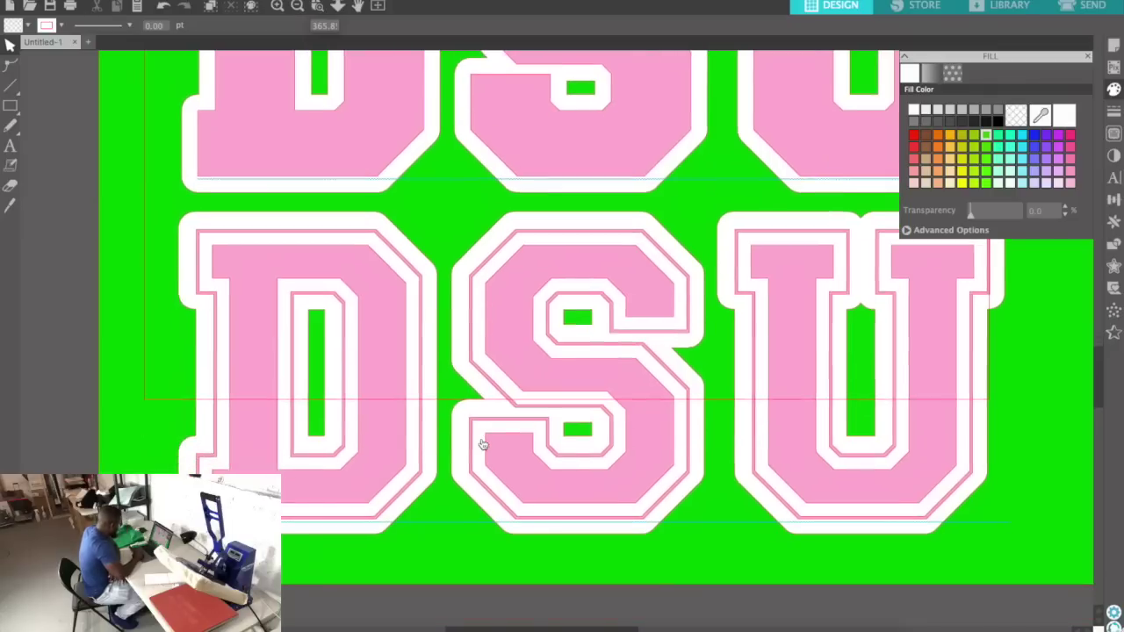
scroll(484, 441, down, 4)
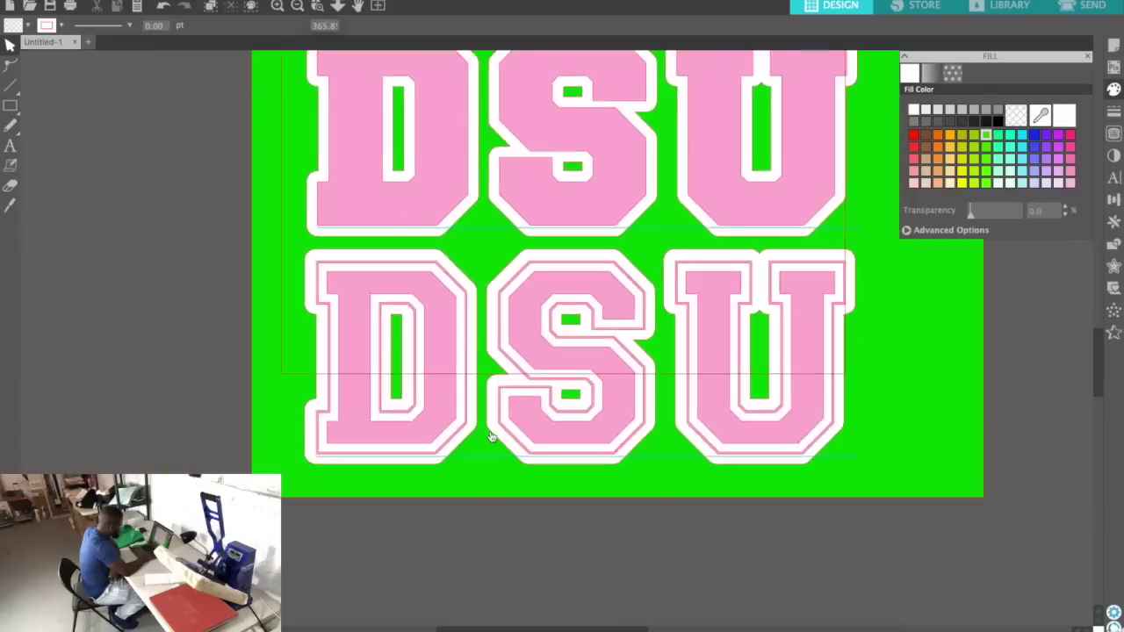
scroll(491, 437, up, 1)
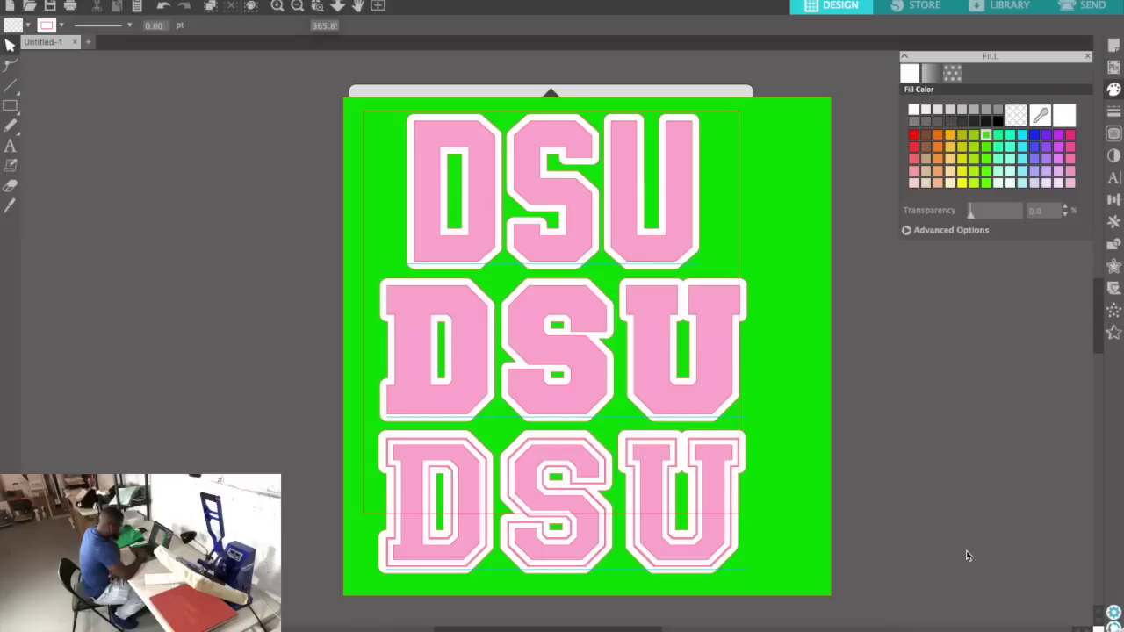
Clear the page by moving the green rectangle off its left side and the upper two DSU designs off its right side.
click(677, 212)
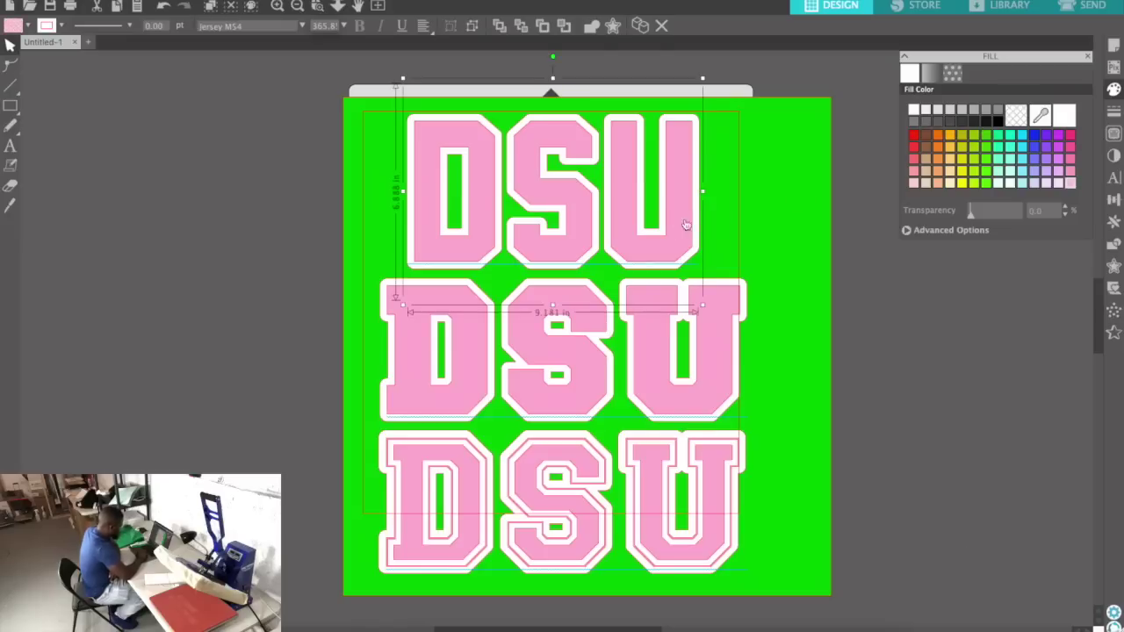
drag(814, 155, 141, 161)
click(702, 207)
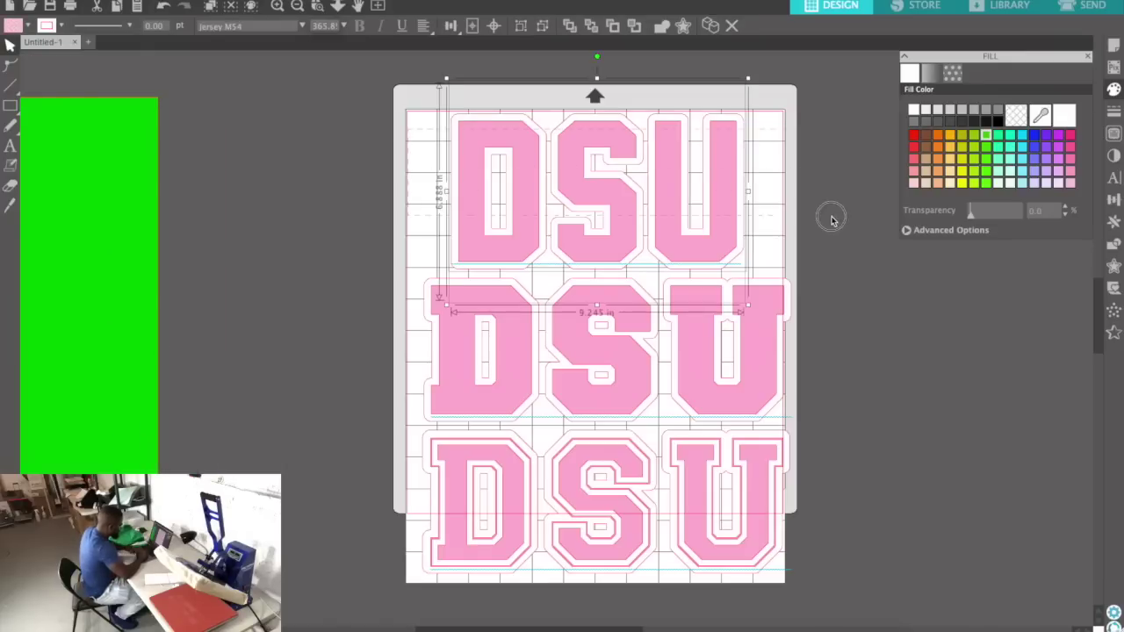
drag(718, 214, 1067, 263)
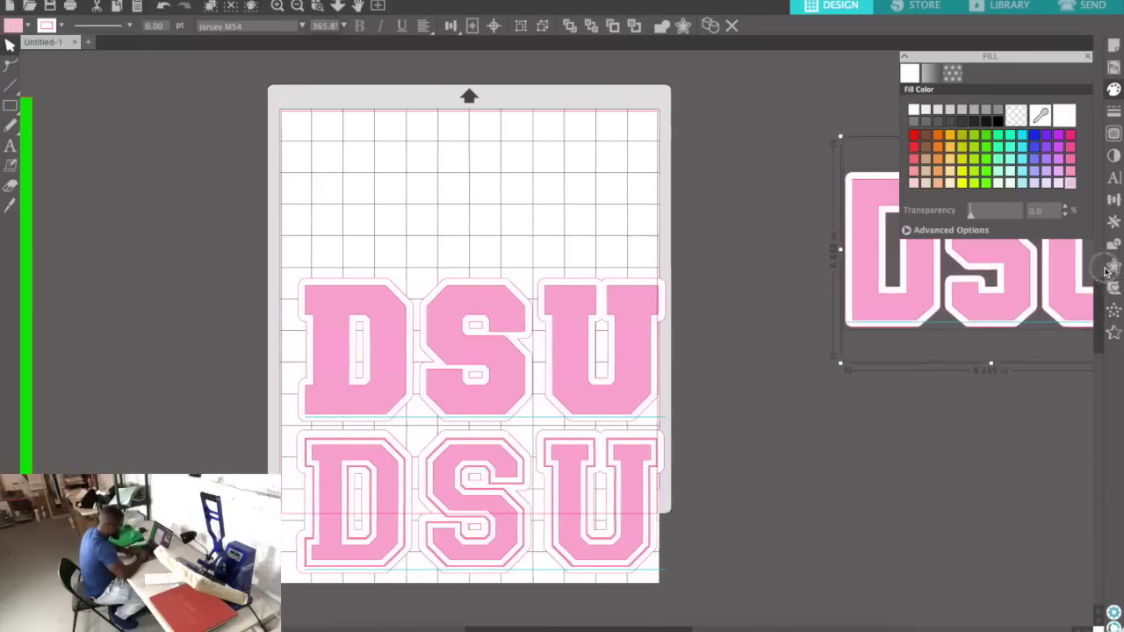
click(510, 339)
drag(376, 371, 875, 430)
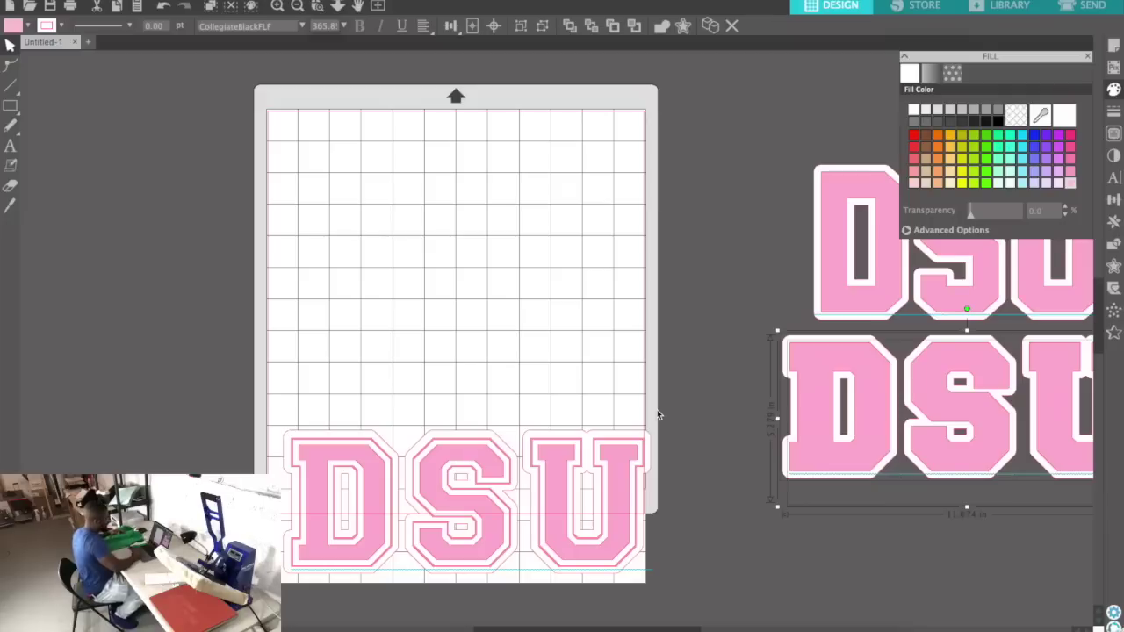
Move the remaining DSU design with its outline to the top of the page and scale it down to about 10.9 in wide.
click(511, 539)
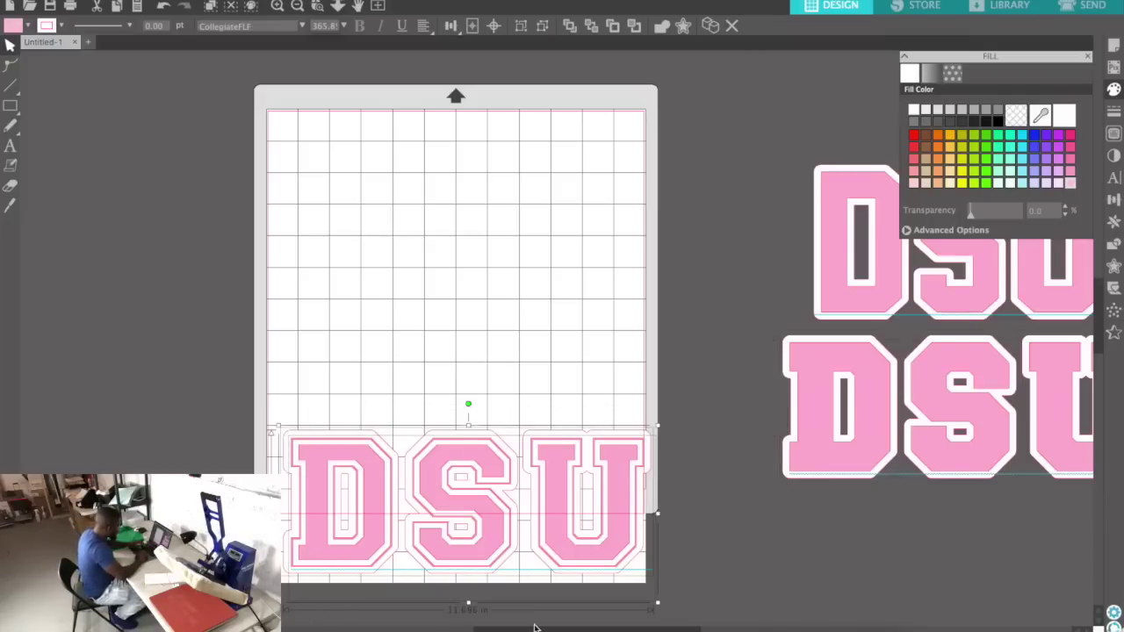
drag(537, 522, 530, 212)
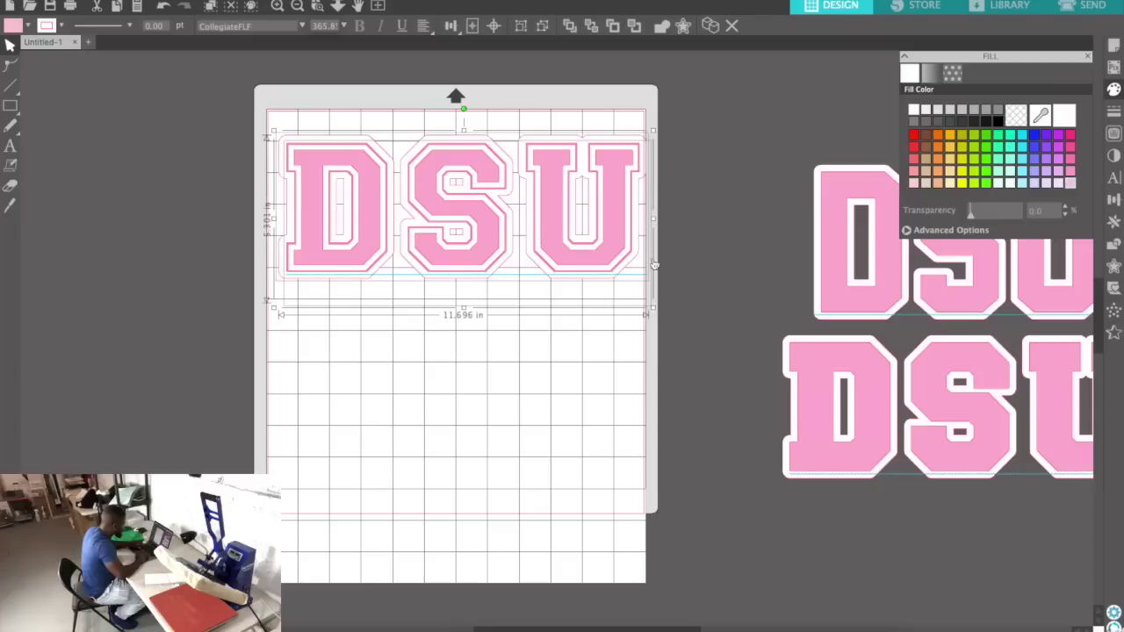
drag(652, 309, 630, 299)
drag(455, 181, 453, 173)
Flip the DSU design horizontally and move its pink lettering off the page's left side, placing the white outline shapes in the page's upper-left corner.
right_click(453, 173)
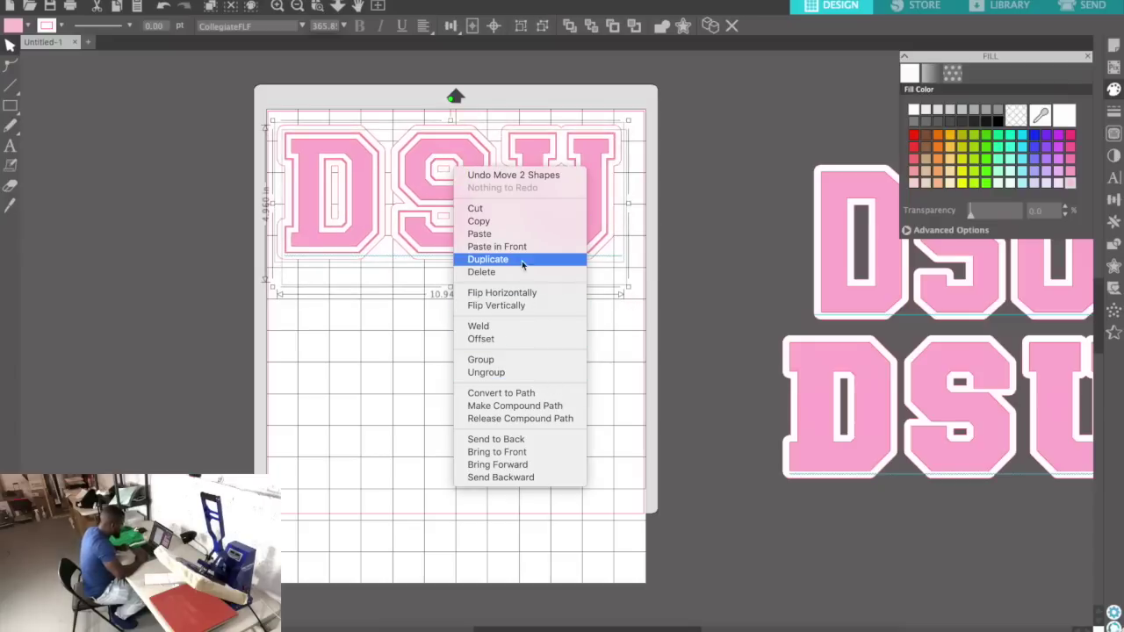
click(522, 292)
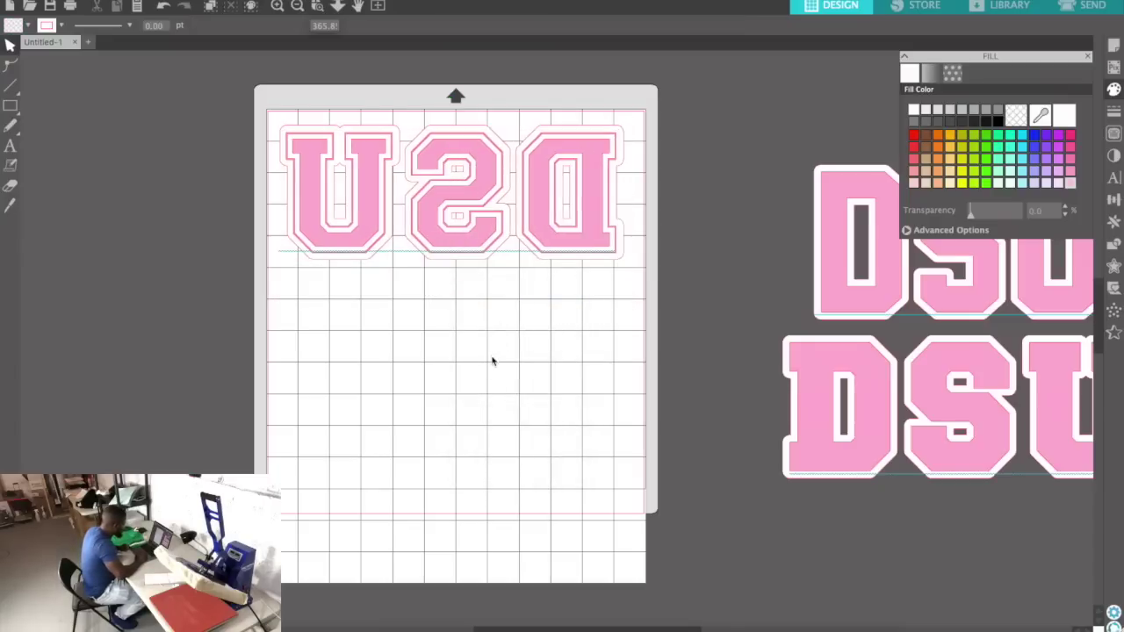
drag(479, 193, 56, 294)
drag(378, 182, 372, 184)
click(889, 54)
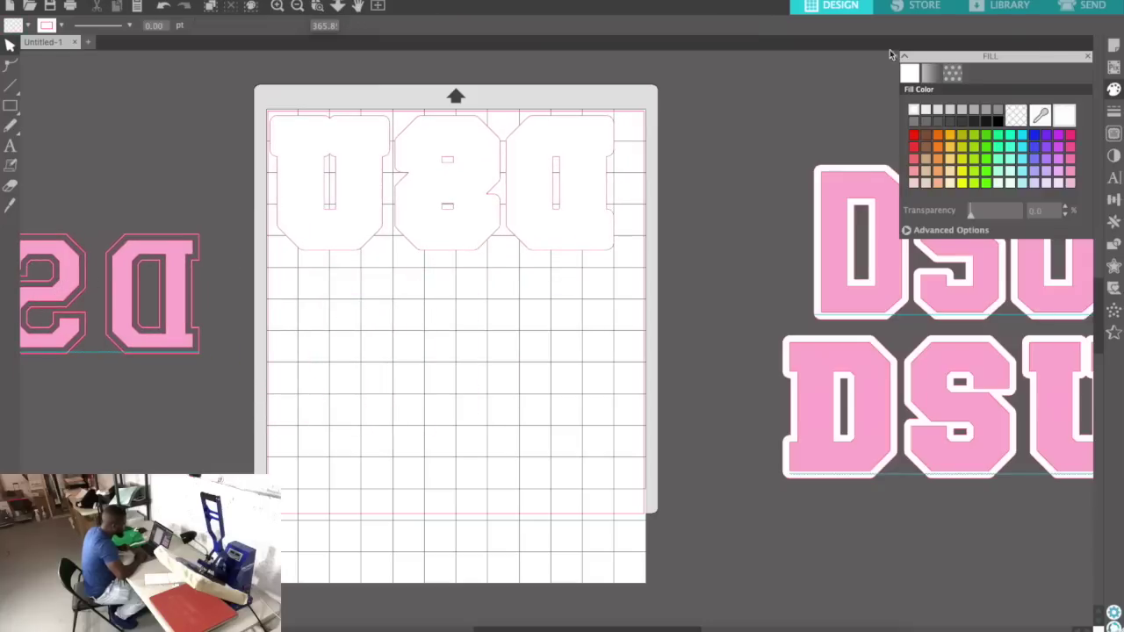
Check the cut preview and cut settings for the mirrored outline shapes, and return to the design view.
click(1093, 6)
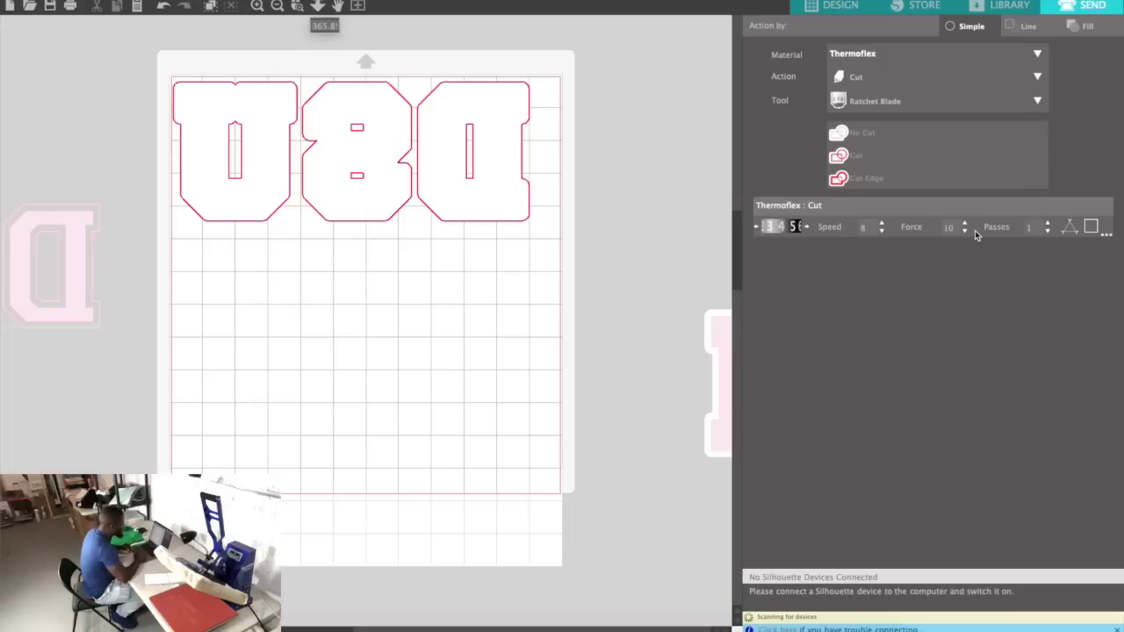
click(852, 6)
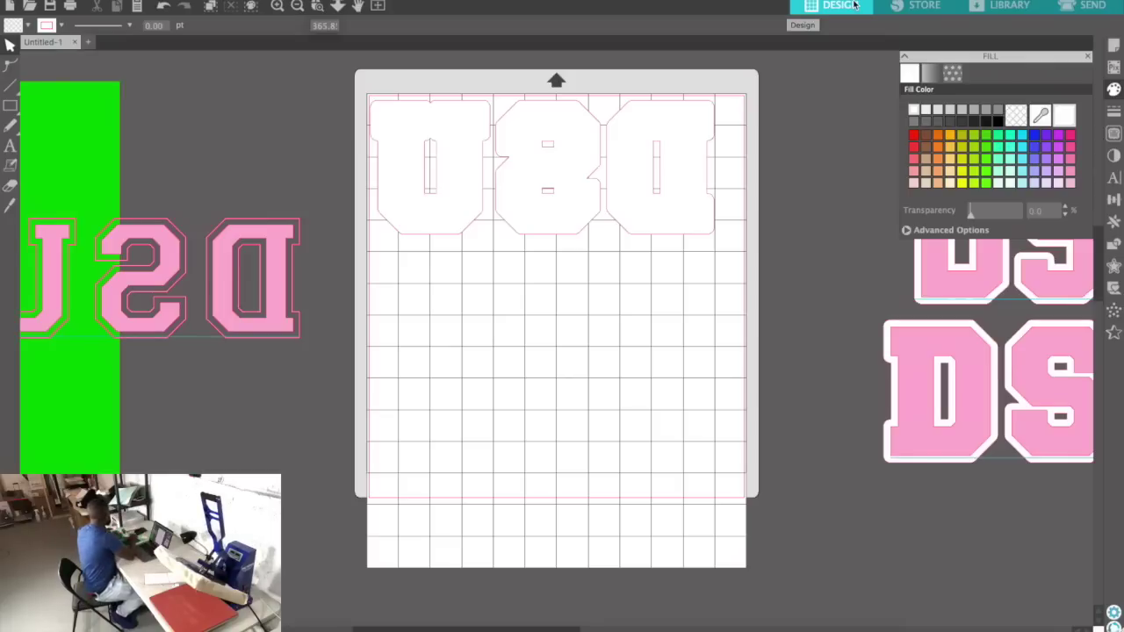